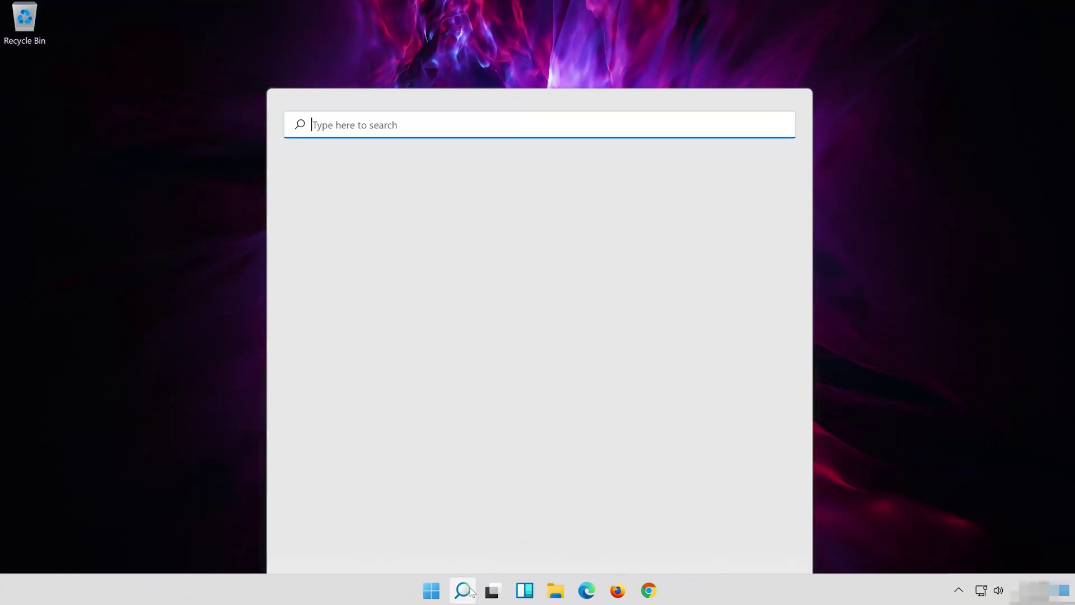
- Search Windows for 'device manager'
{"action": "type", "text": "dev"}
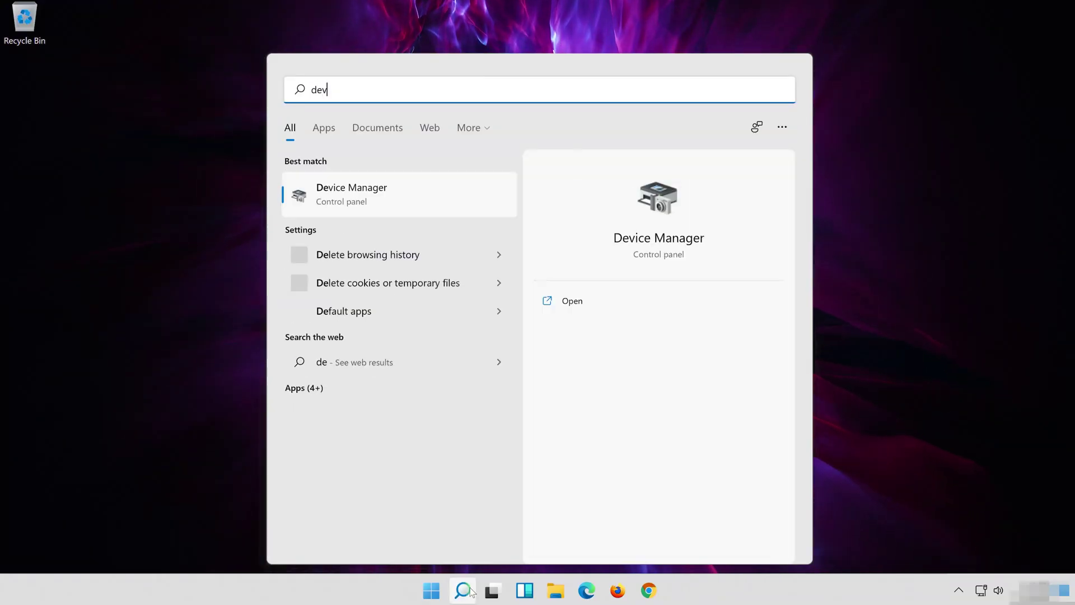
{"action": "type", "text": "ice ma"}
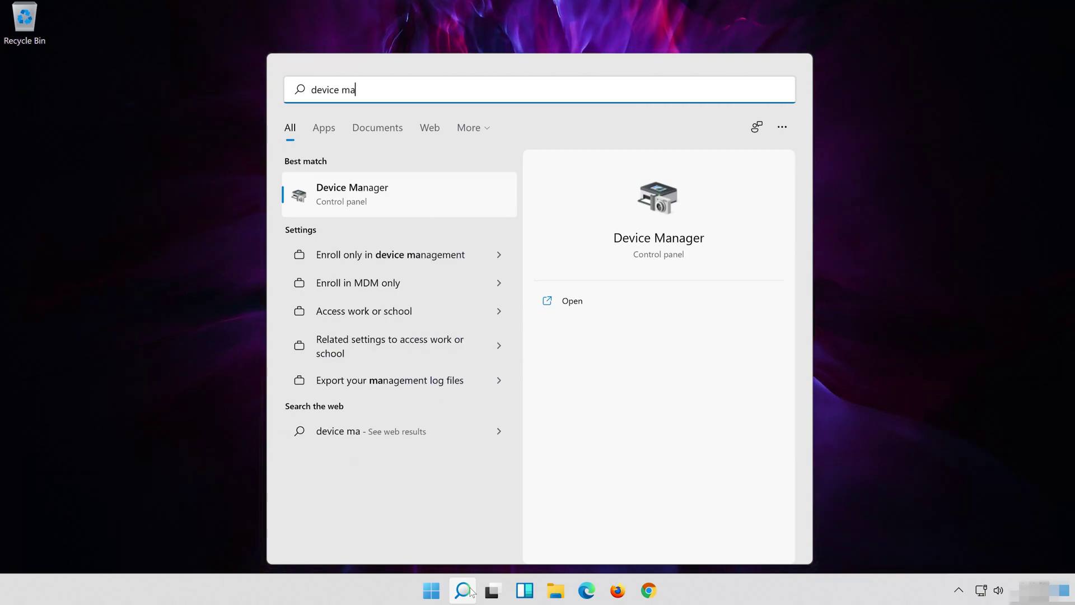
{"action": "type", "text": "nager"}
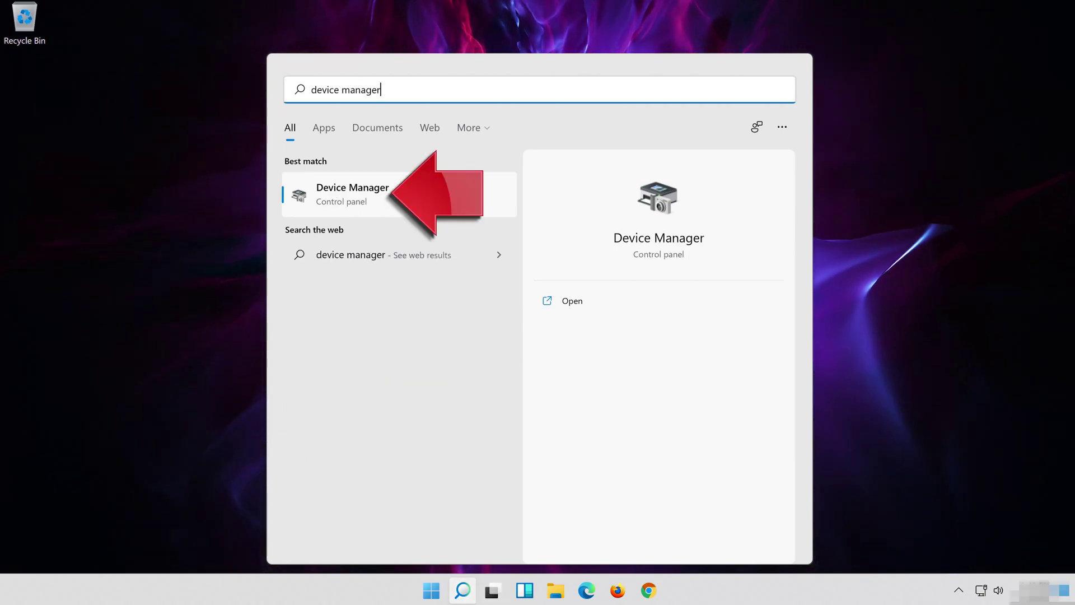
- Launch Device Manager, centre it, and right-click High Definition Audio Device under Sound, video and game controllers
{"action": "left_click", "coordinate": [448, 199]}
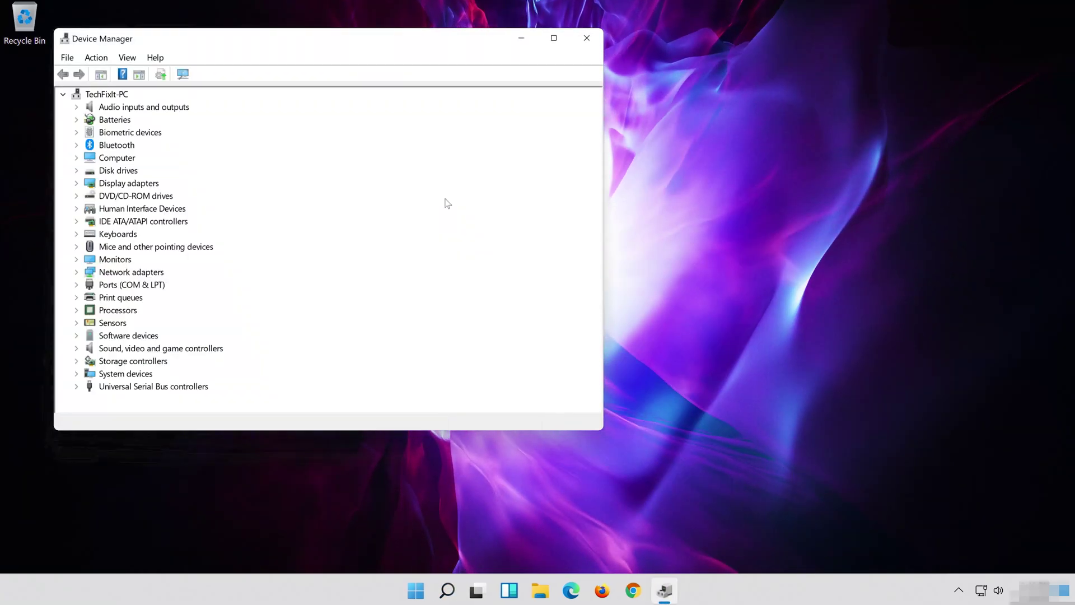
{"action": "left_click_drag", "start_coordinate": [353, 41], "coordinate": [614, 54]}
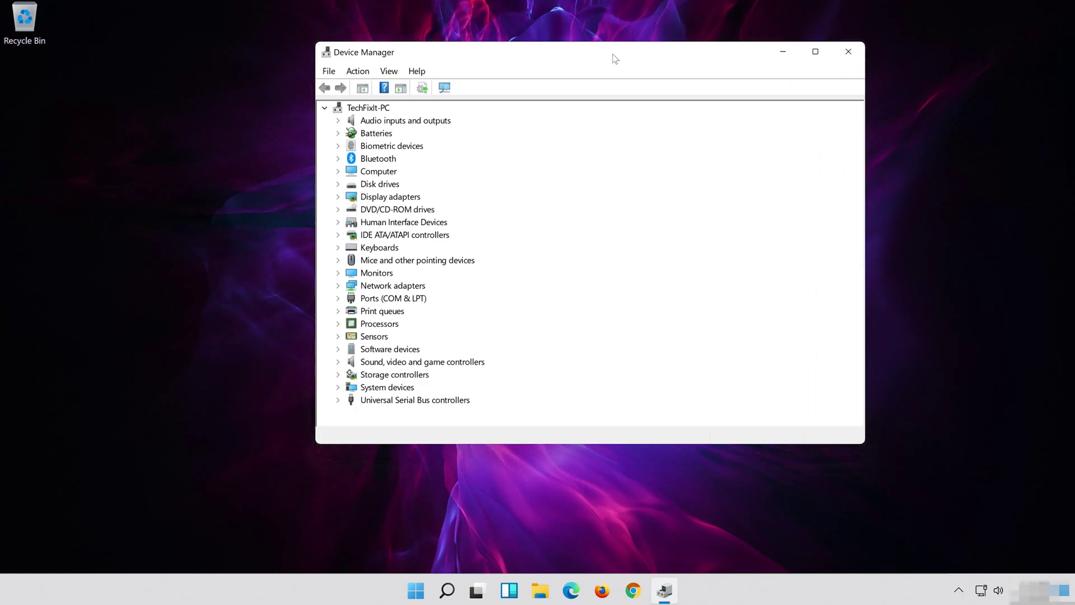
{"action": "left_click", "coordinate": [338, 361]}
{"action": "left_click", "coordinate": [424, 376]}
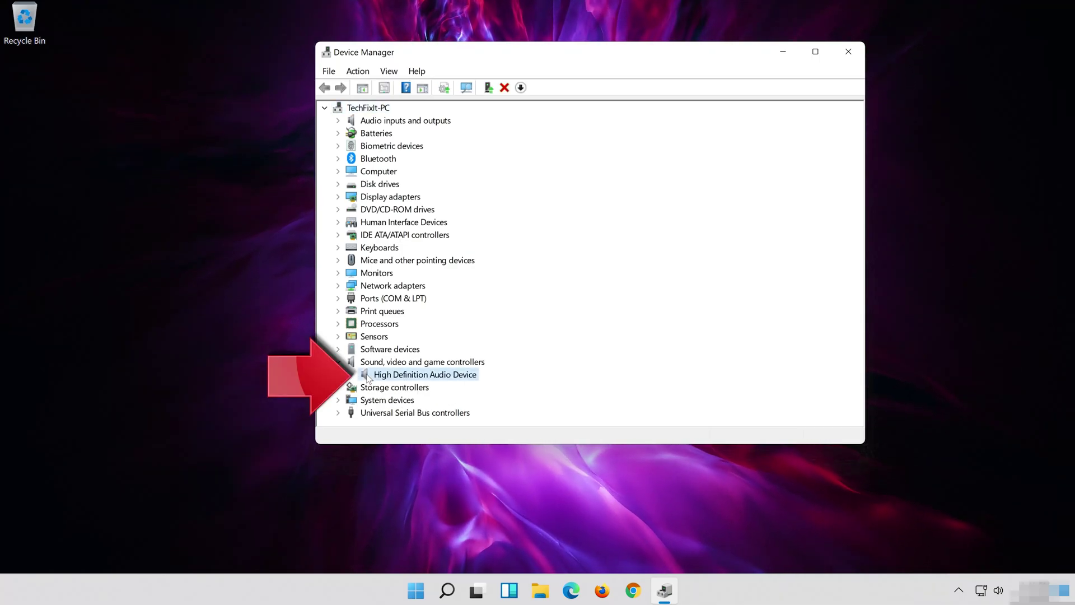
{"action": "right_click", "coordinate": [449, 379]}
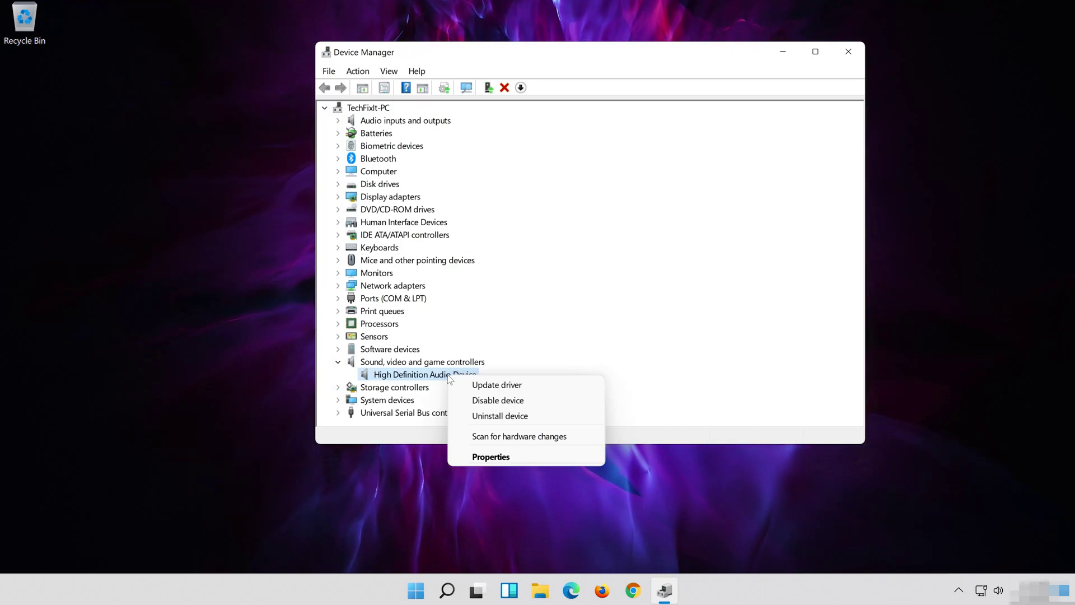
- Run an automatic driver search for High Definition Audio Device from its Properties Driver tab
{"action": "left_click", "coordinate": [520, 456]}
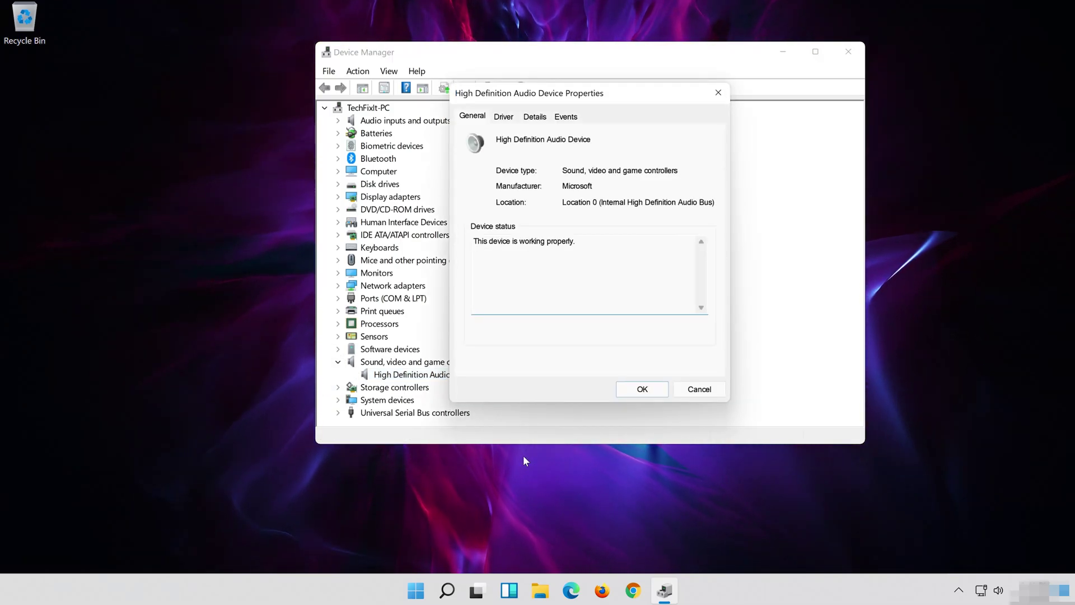
{"action": "left_click", "coordinate": [506, 118]}
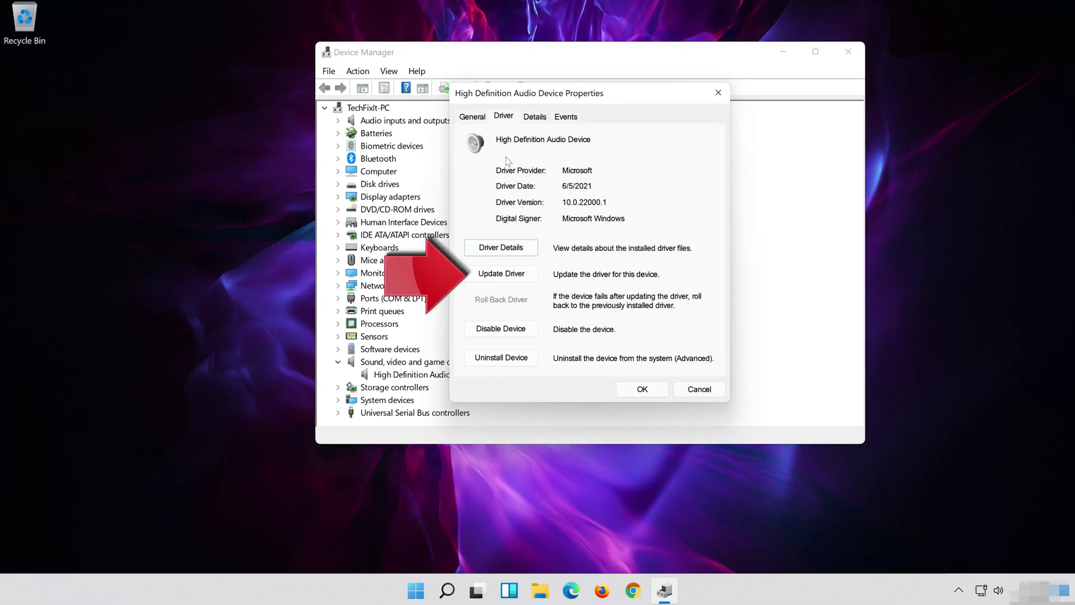
{"action": "left_click", "coordinate": [503, 275]}
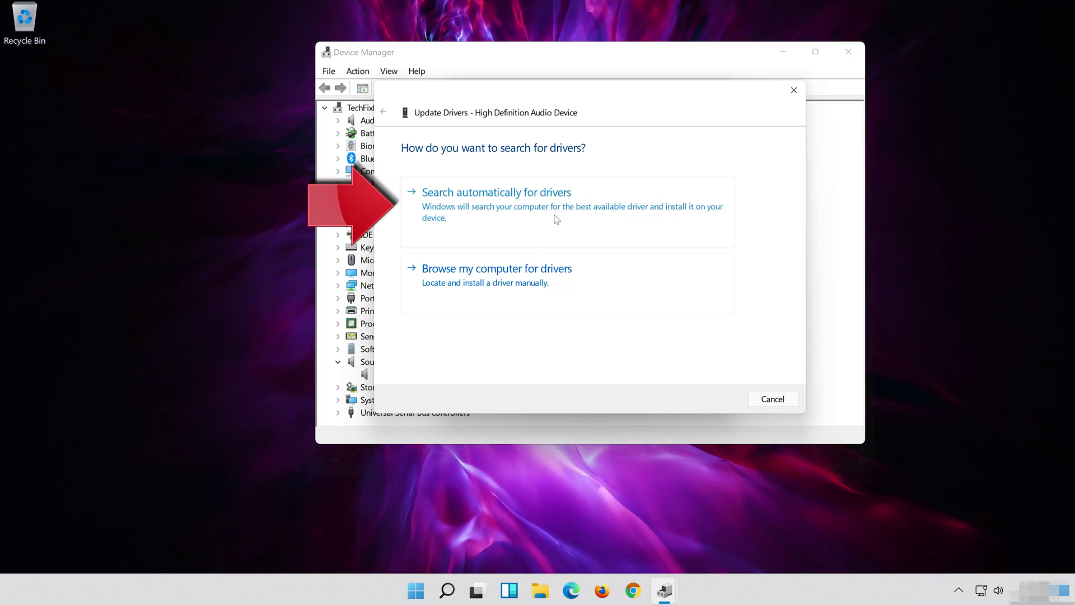
{"action": "left_click", "coordinate": [588, 213]}
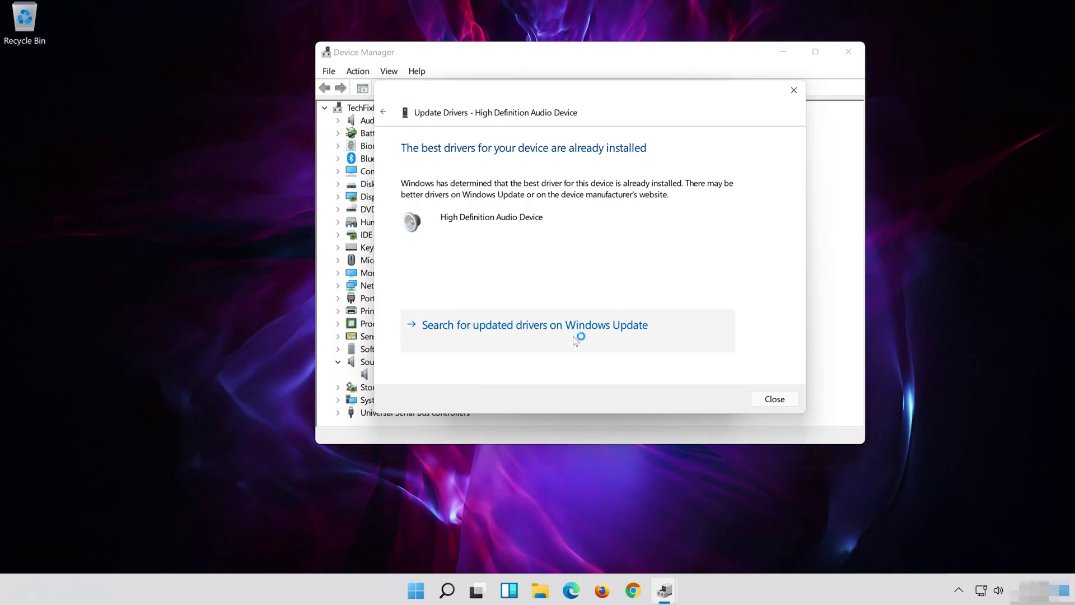
- Dismiss the driver wizard and run a Windows Update check for new updates
{"action": "key", "text": "Escape"}
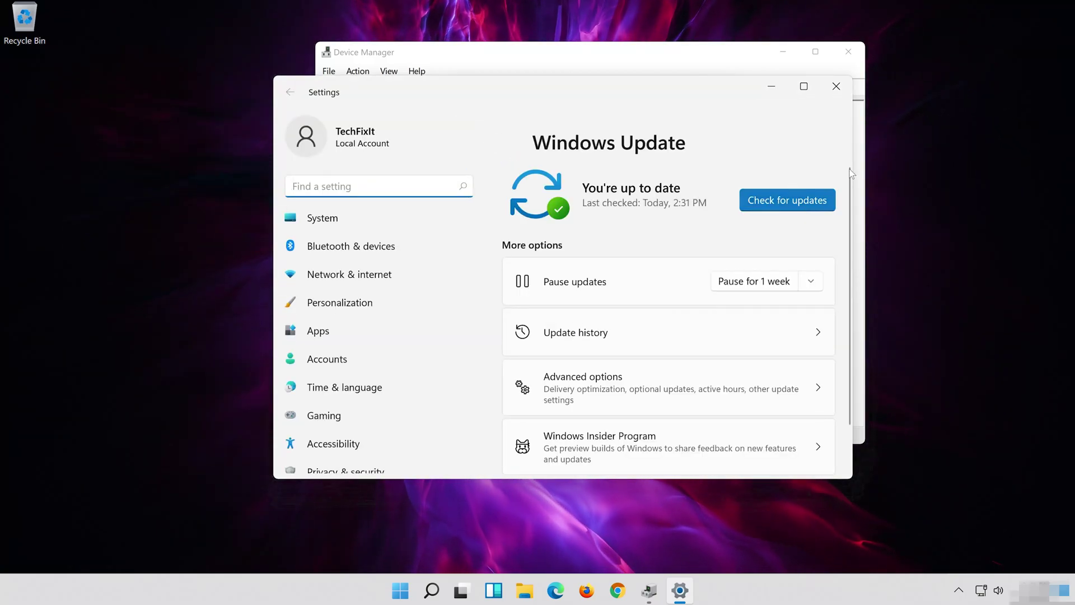
{"action": "left_click", "coordinate": [782, 200]}
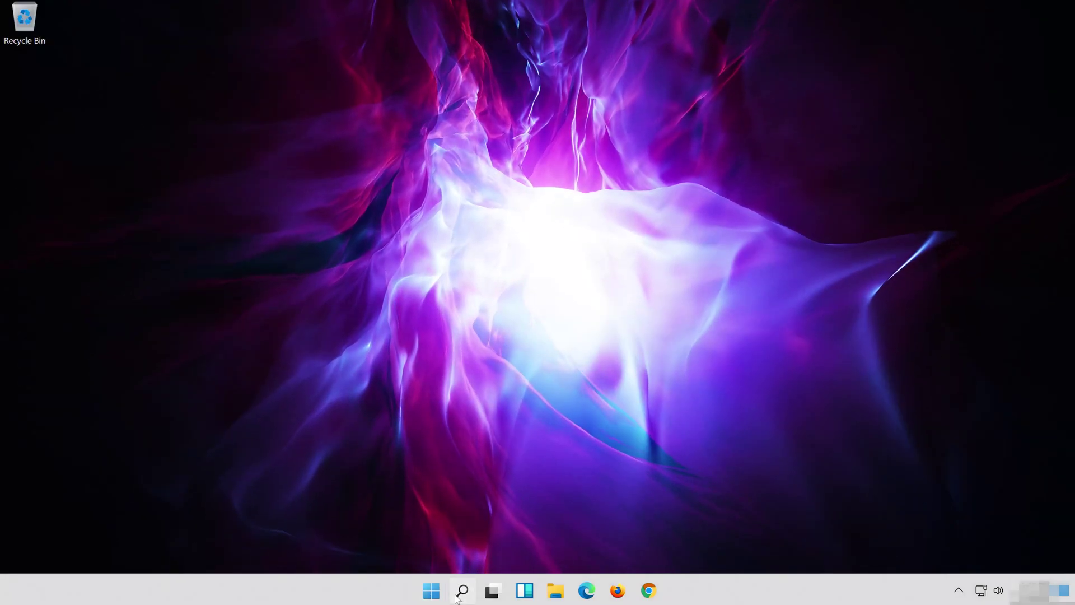
- Search for 'device manager' and relaunch Device Manager from the results
{"action": "left_click", "coordinate": [458, 593]}
{"action": "type", "text": "de"}
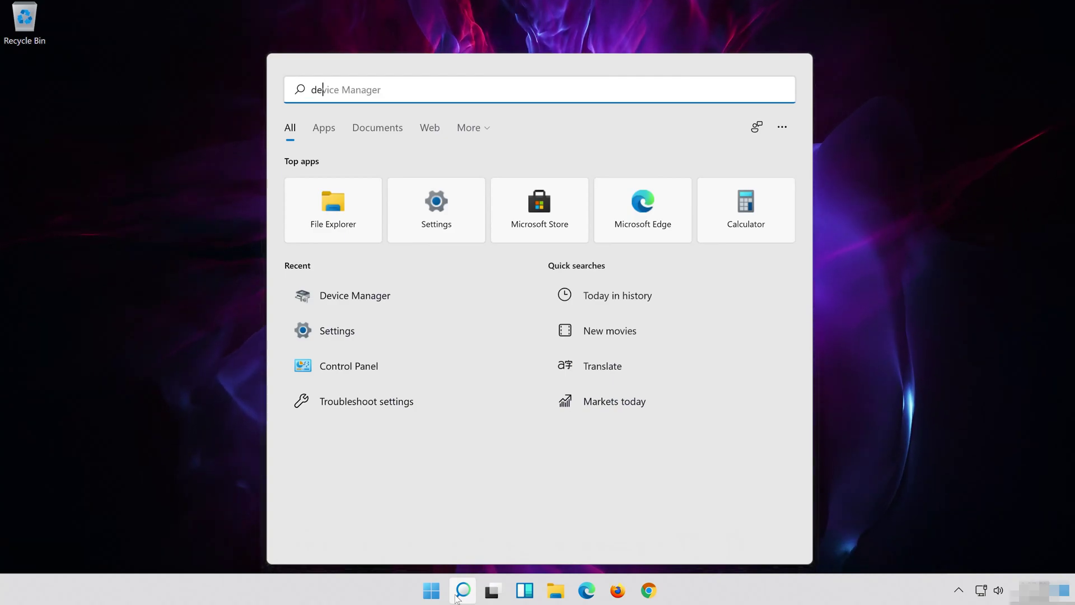
{"action": "type", "text": "vice manager"}
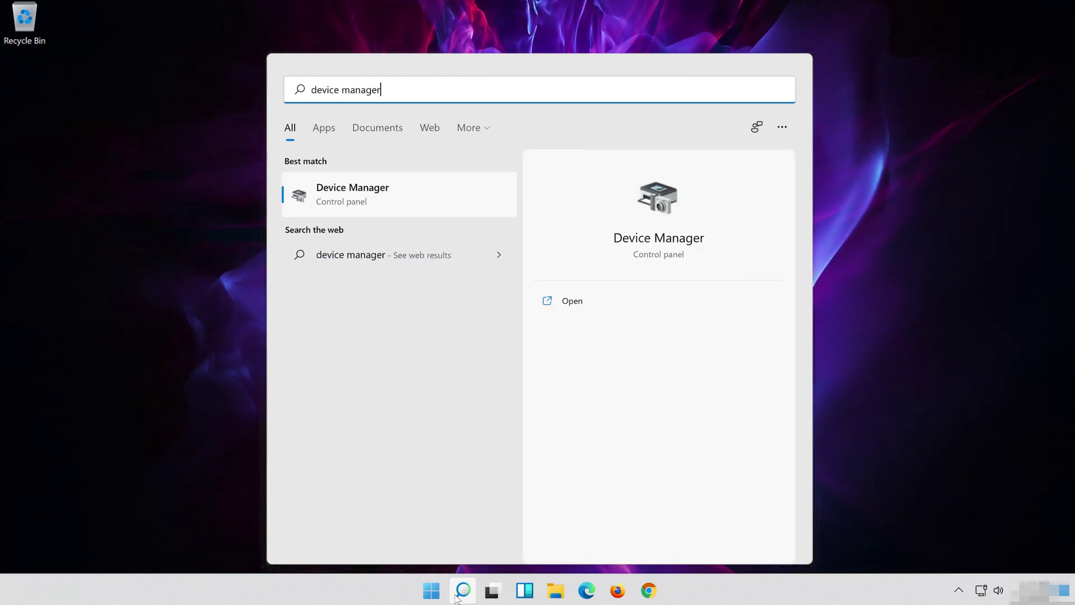
{"action": "left_click", "coordinate": [401, 205]}
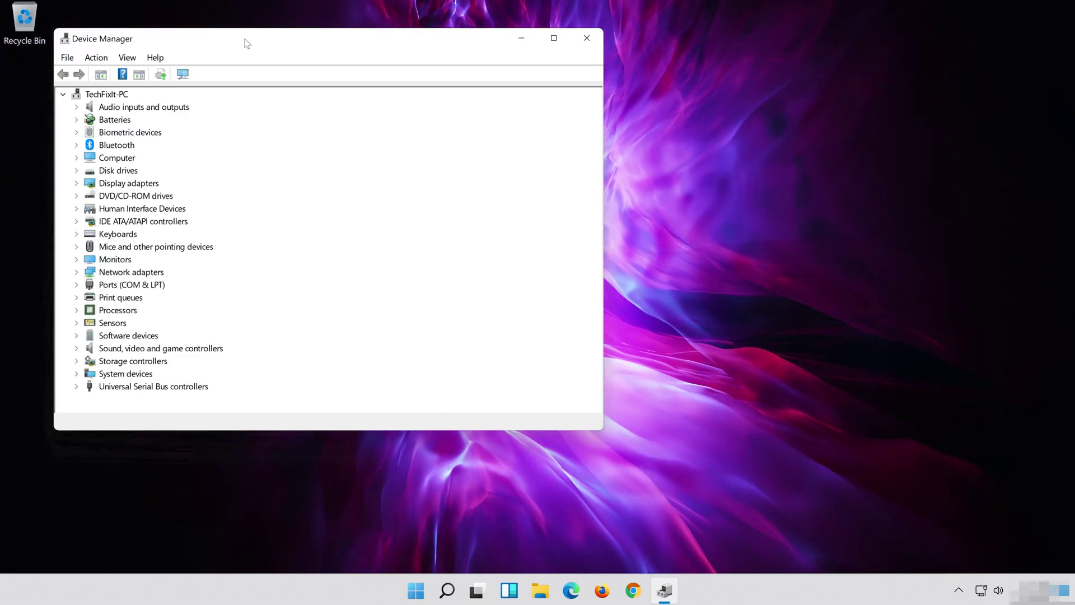
- Centre Device Manager and open High Definition Audio Device Properties from Sound, video and game controllers
{"action": "left_click_drag", "start_coordinate": [249, 45], "coordinate": [527, 87]}
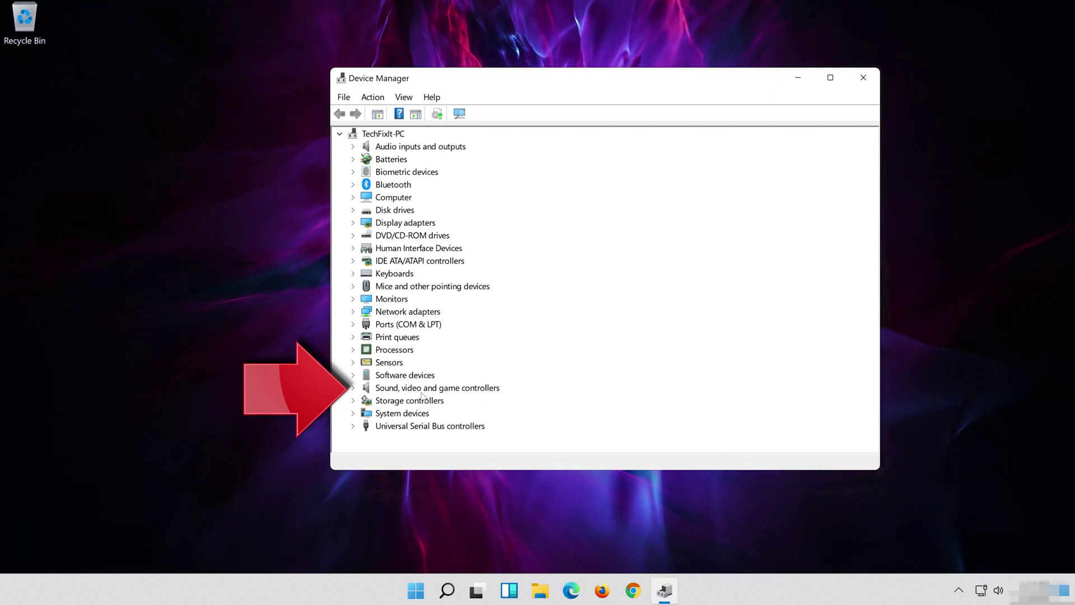
{"action": "left_click", "coordinate": [353, 387]}
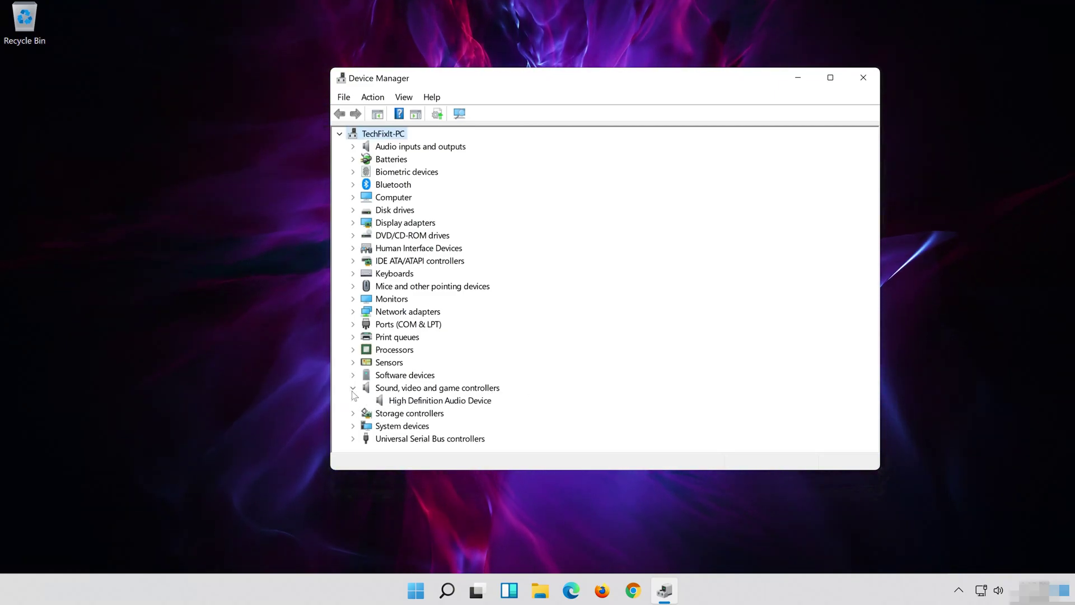
{"action": "left_click", "coordinate": [400, 401]}
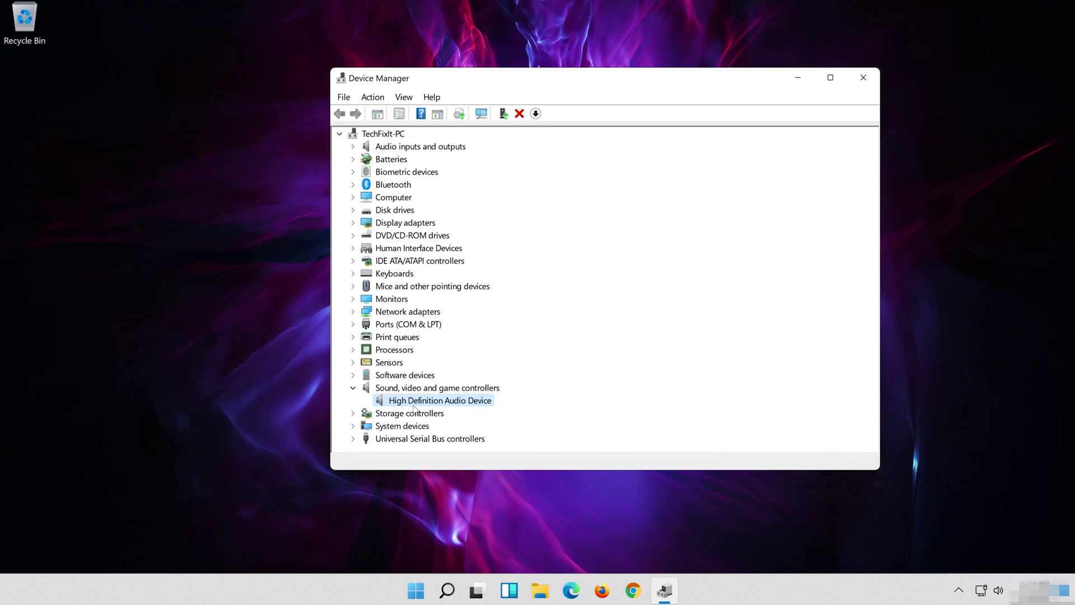
{"action": "right_click", "coordinate": [479, 405]}
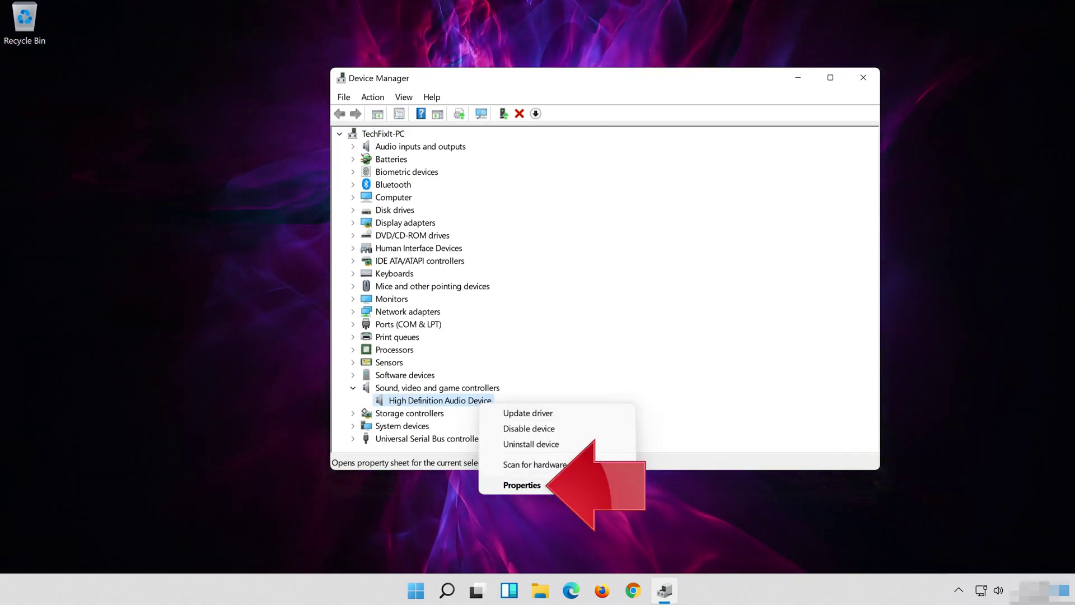
{"action": "left_click", "coordinate": [563, 488]}
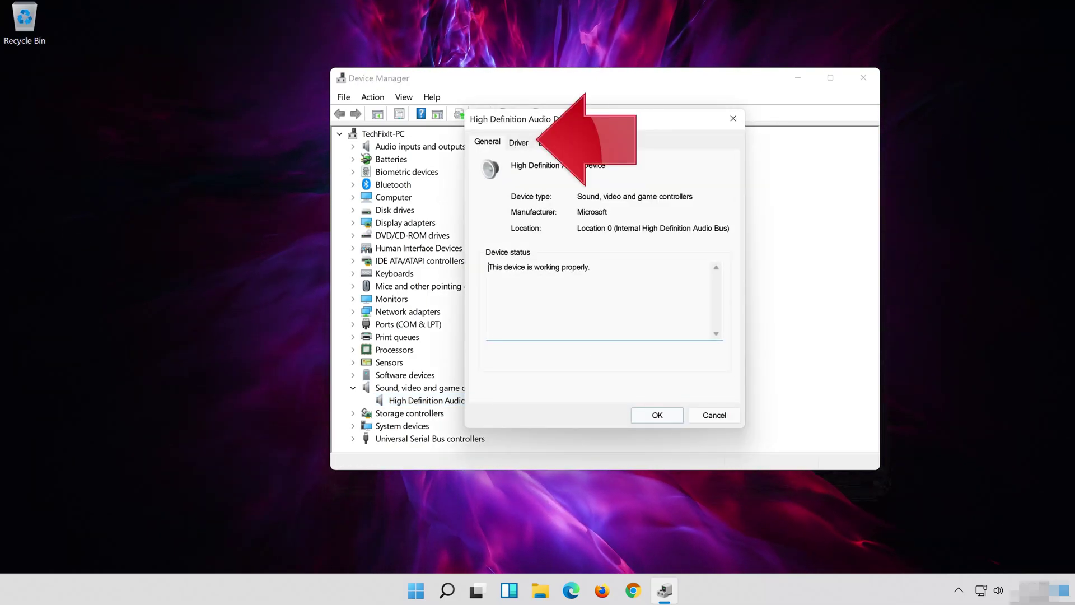
- Update the audio driver manually, listing the compatible drivers available on this computer
{"action": "left_click", "coordinate": [518, 143]}
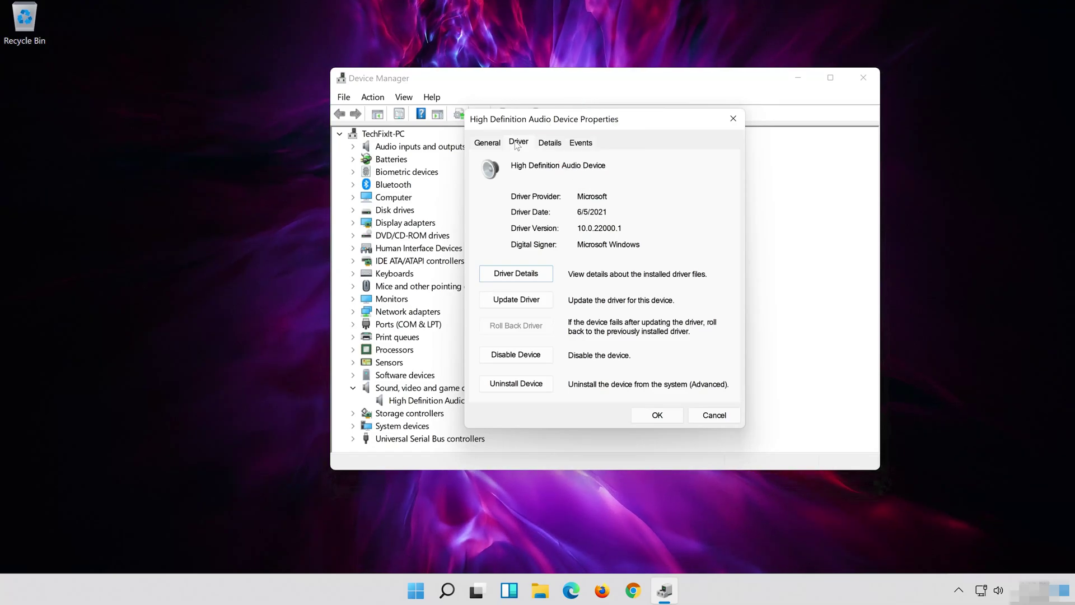
{"action": "left_click", "coordinate": [537, 302]}
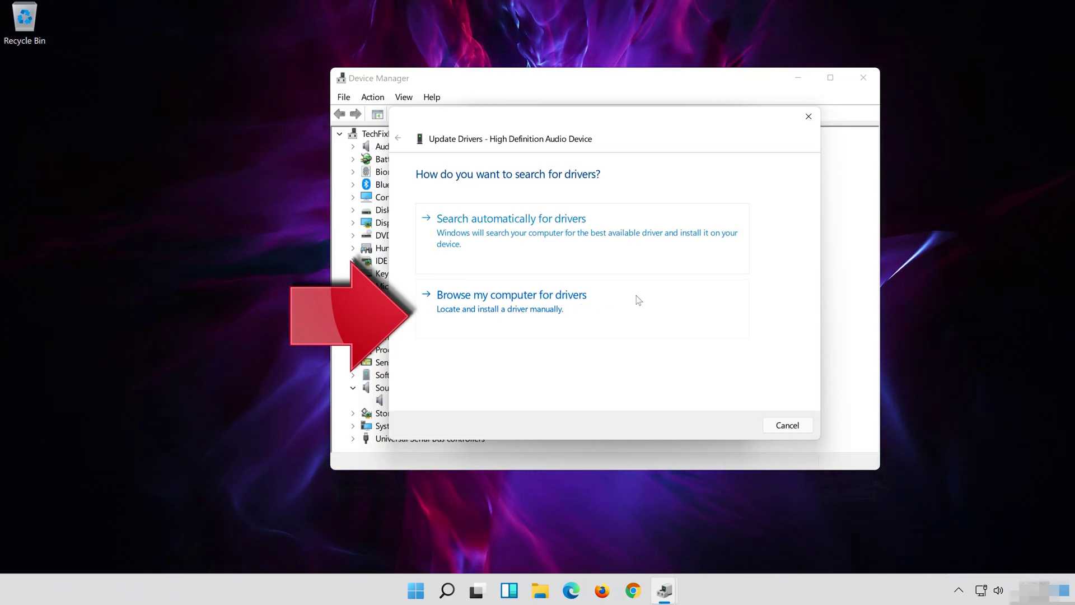
{"action": "left_click", "coordinate": [578, 309]}
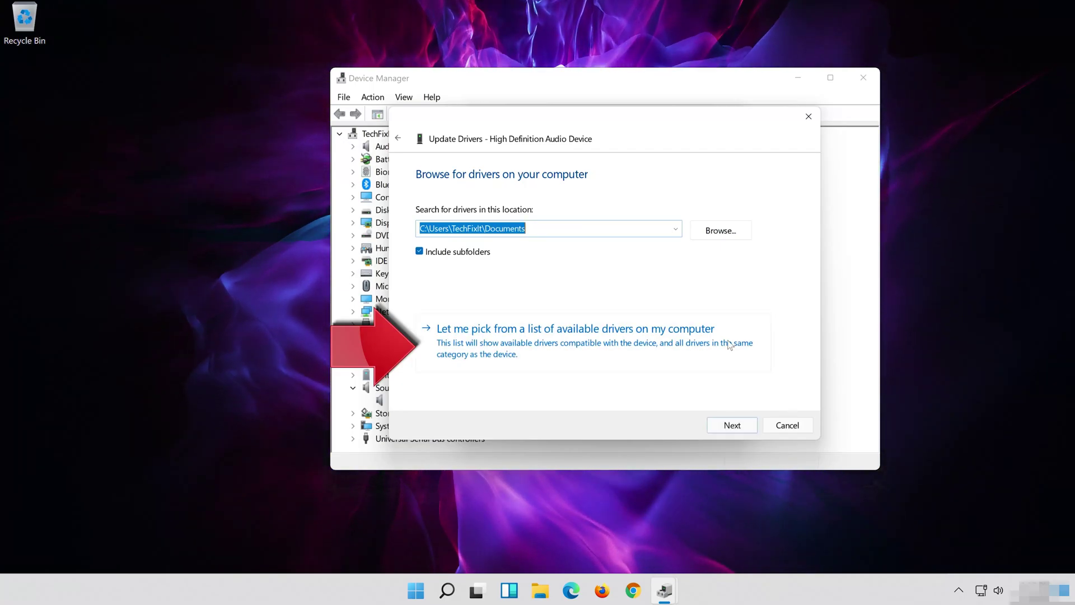
{"action": "left_click", "coordinate": [526, 353]}
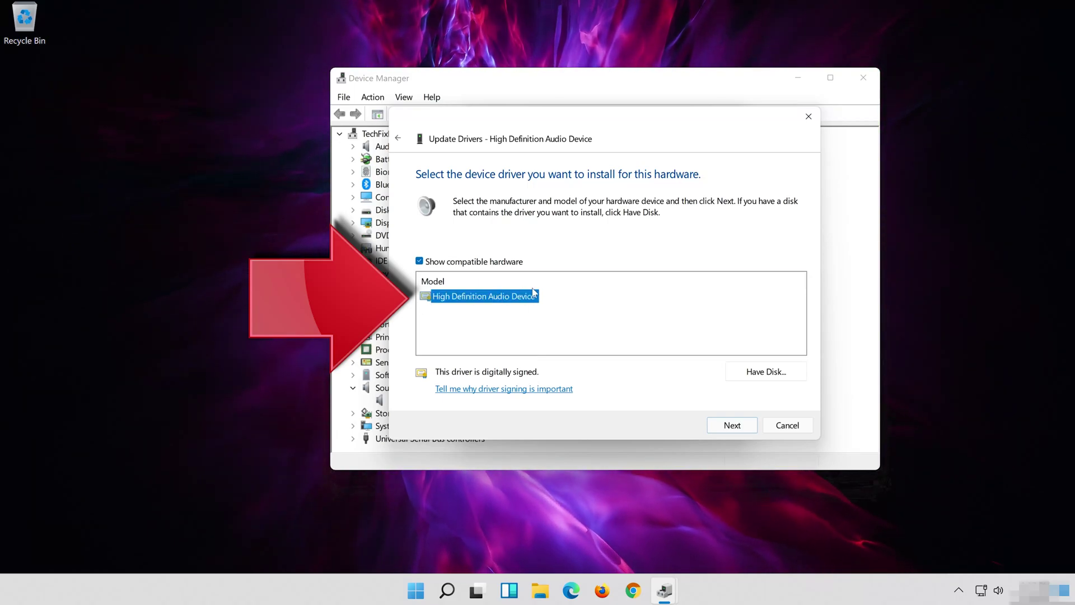
- Install the High Definition Audio Device driver, accepting the compatibility warning, and finish the wizard
{"action": "left_click", "coordinate": [742, 427]}
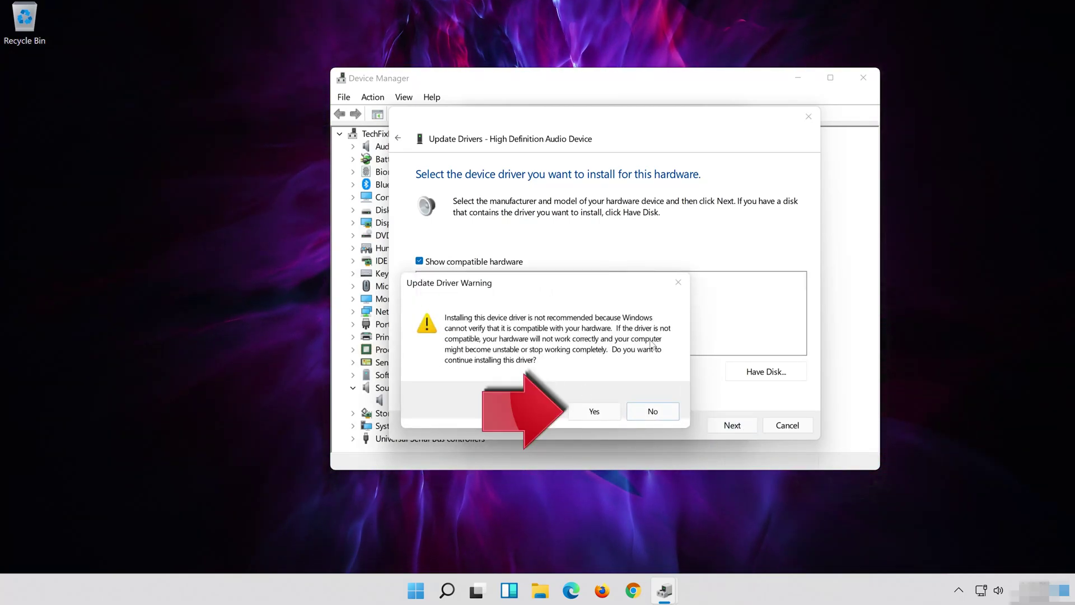
{"action": "left_click", "coordinate": [593, 412]}
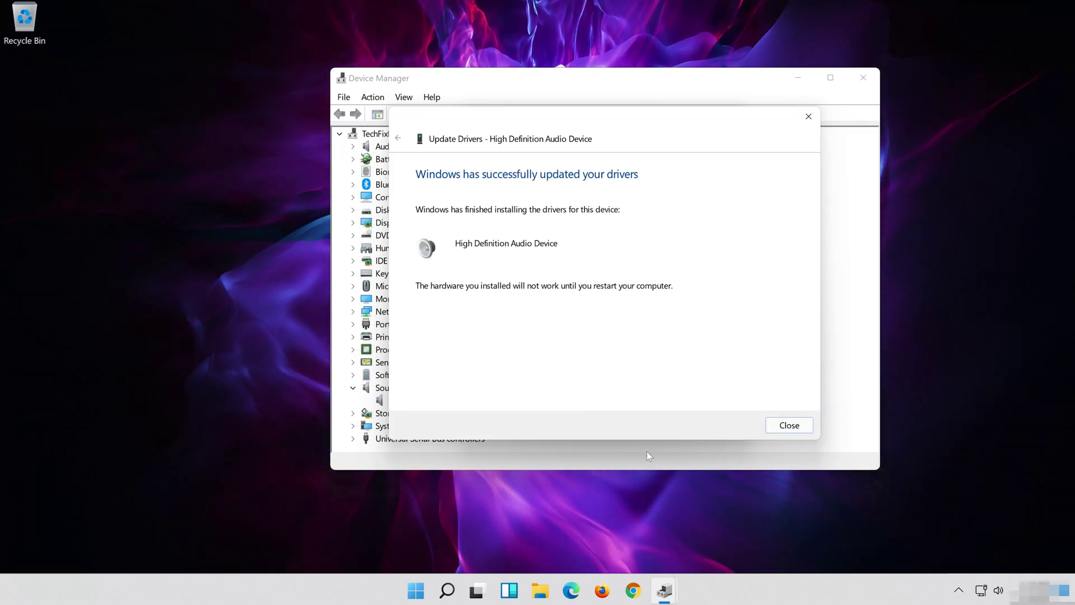
{"action": "left_click", "coordinate": [790, 426]}
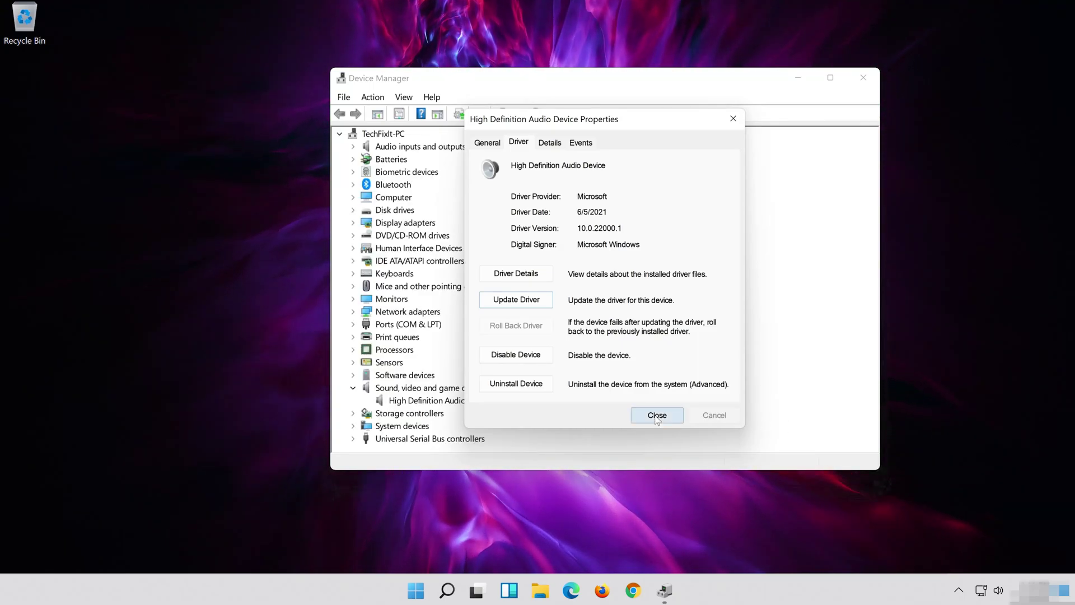
- Close the audio device properties and accept restarting the computer now
{"action": "left_click", "coordinate": [656, 416]}
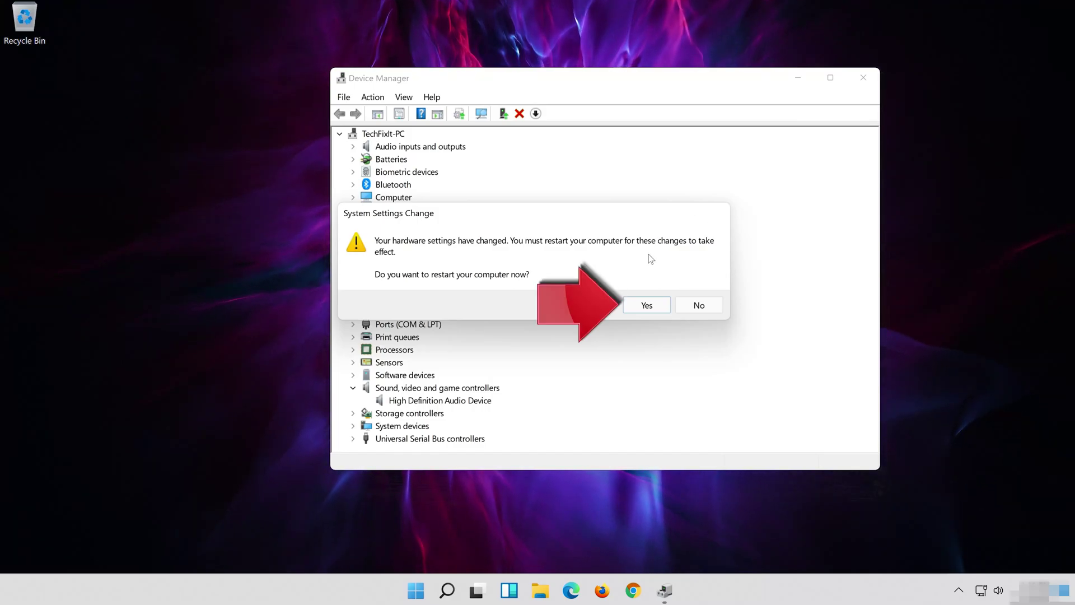
{"action": "left_click", "coordinate": [646, 306]}
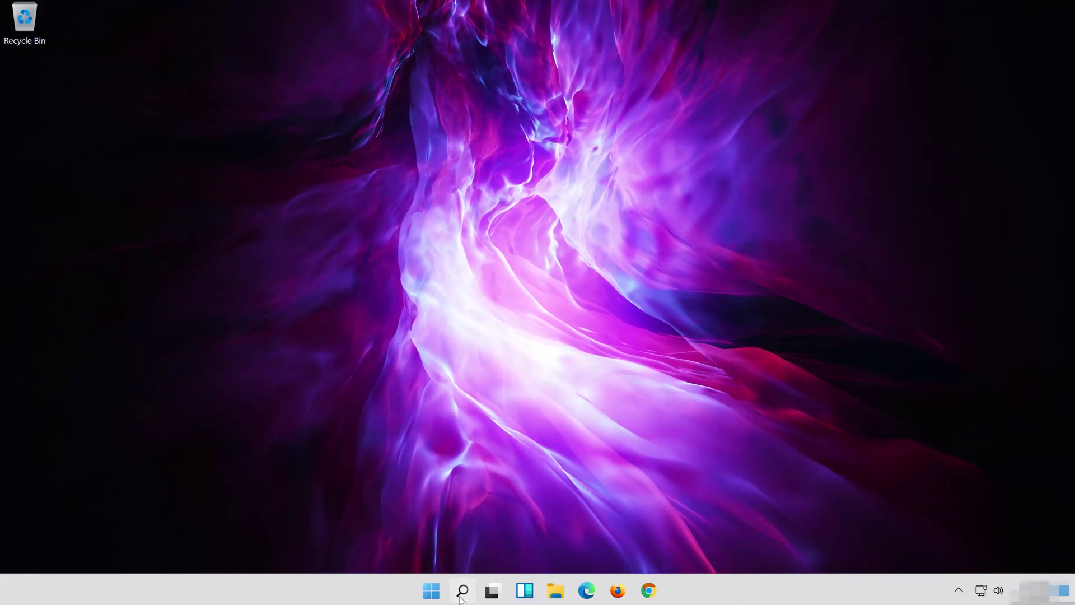
- Search for 'setti' and open the Settings app from the results
{"action": "left_click", "coordinate": [461, 593]}
{"action": "type", "text": "se"}
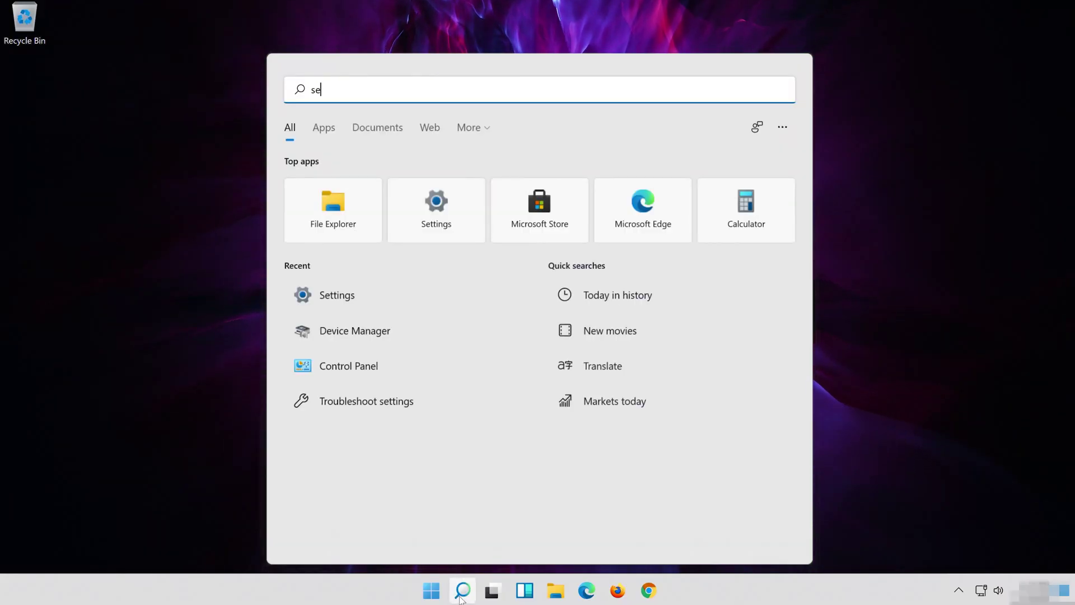
{"action": "type", "text": "ttings"}
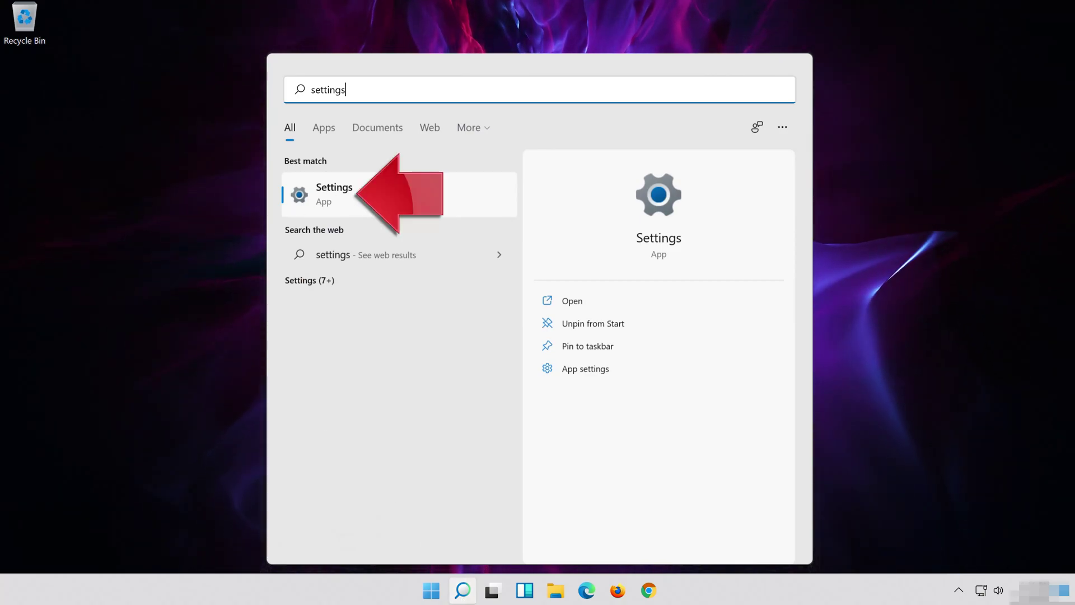
{"action": "left_click", "coordinate": [394, 200]}
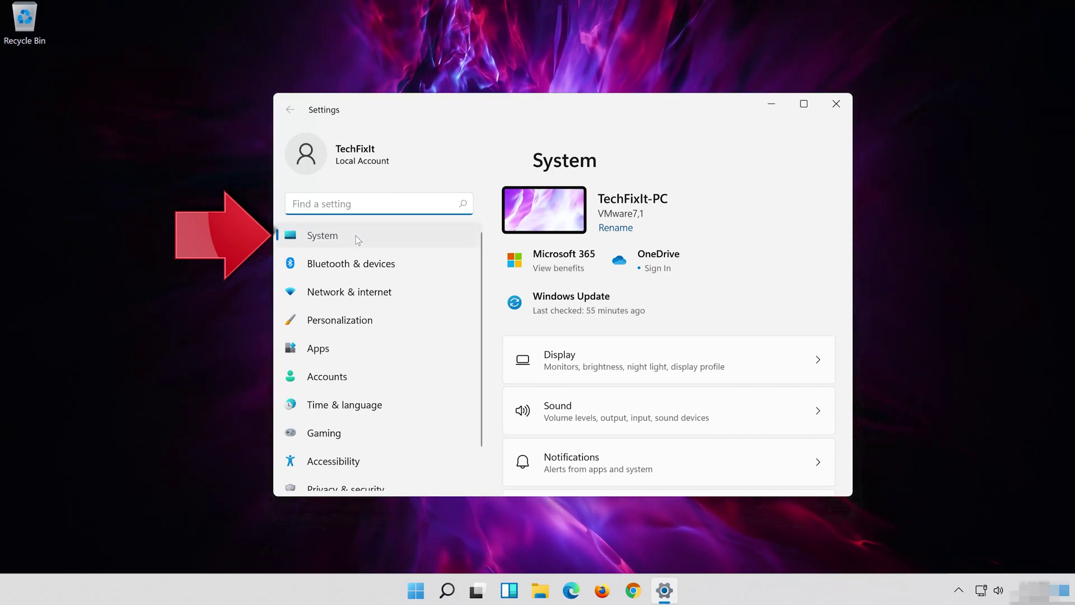
- Scroll the Settings System list and go to the Troubleshoot page
{"action": "scroll", "coordinate": [614, 394], "scroll_direction": "down", "scroll_amount": 10}
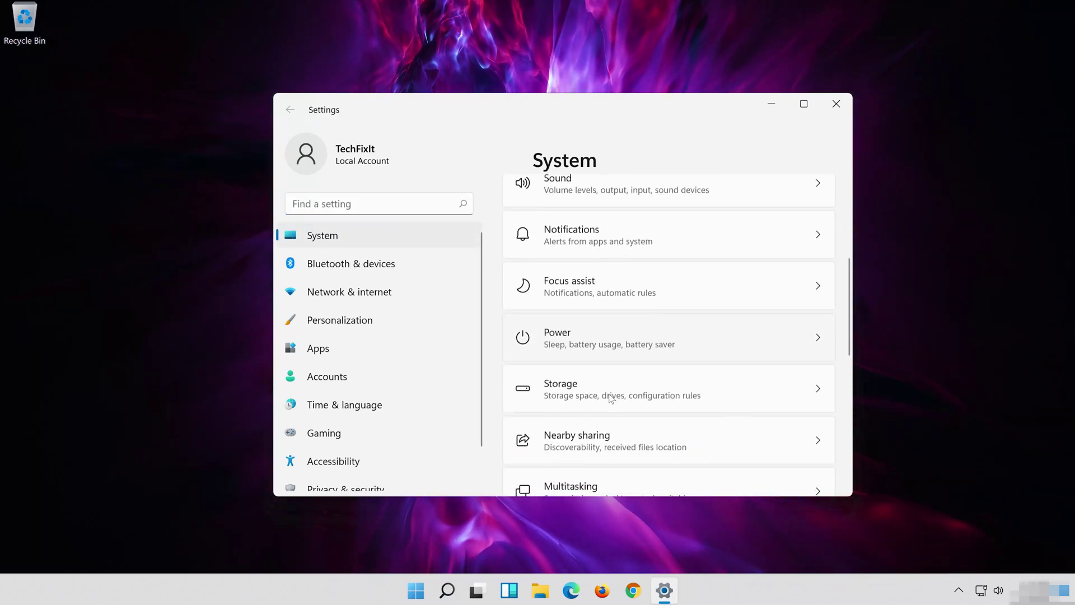
{"action": "scroll", "coordinate": [610, 399], "scroll_direction": "down", "scroll_amount": 2}
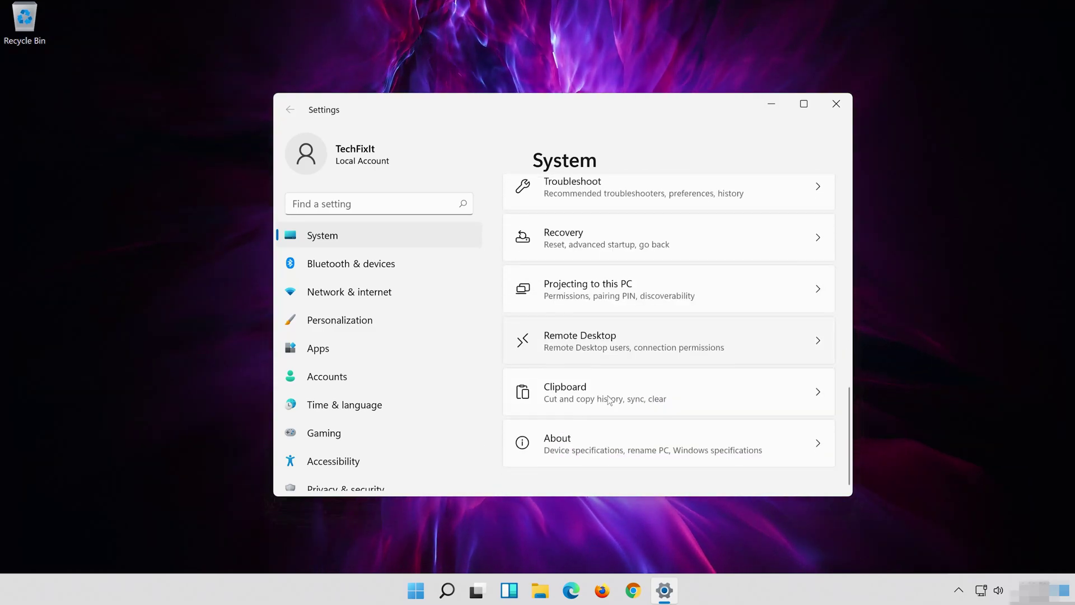
{"action": "scroll", "coordinate": [609, 399], "scroll_direction": "up", "scroll_amount": 3}
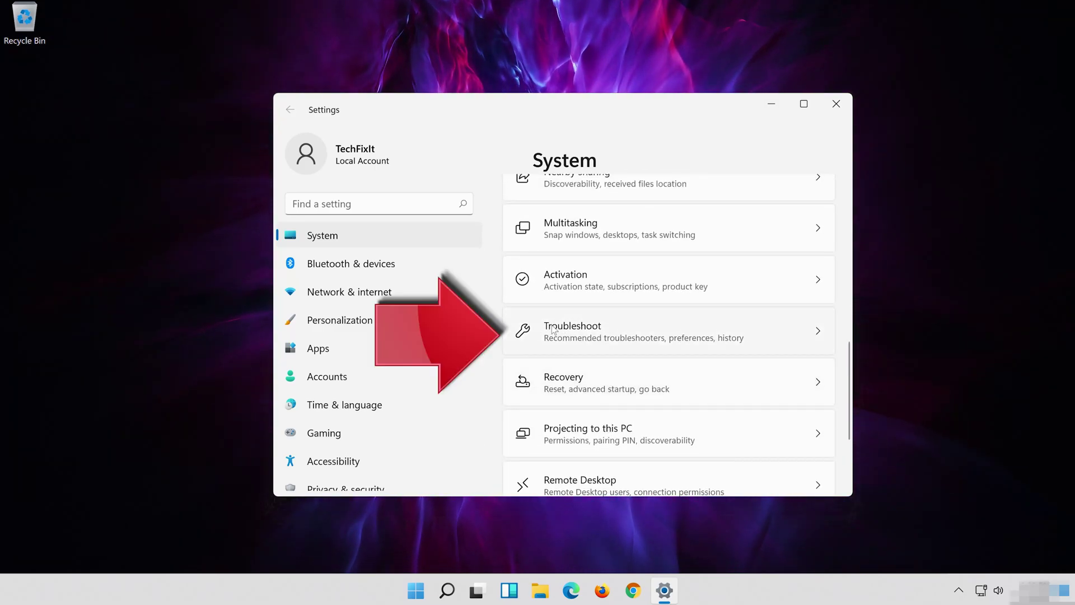
{"action": "left_click", "coordinate": [668, 335]}
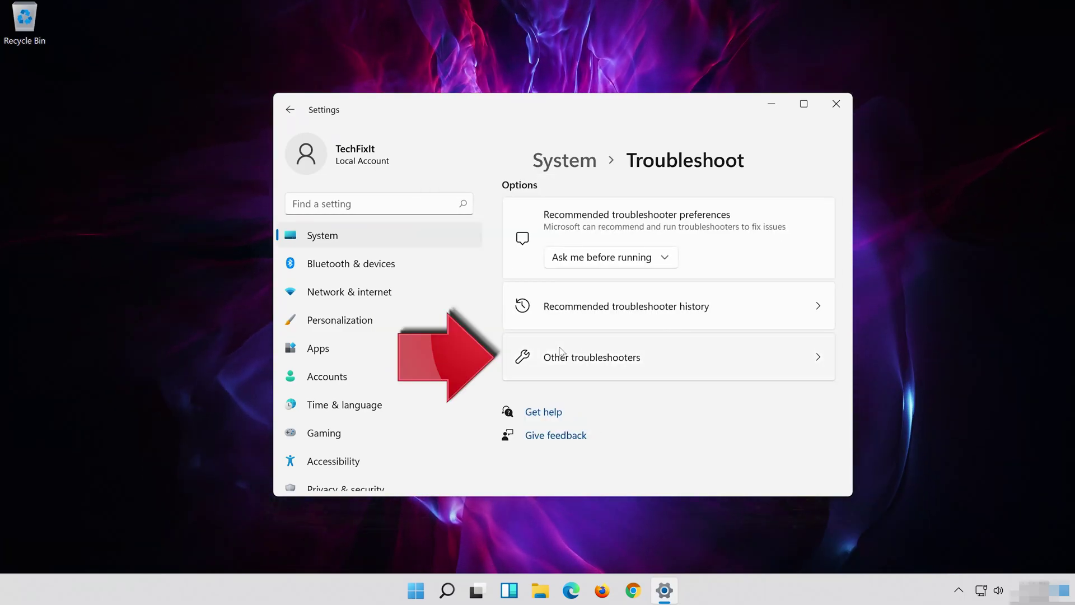
- Run the Playing Audio troubleshooter from the Other troubleshooters list
{"action": "left_click", "coordinate": [675, 362]}
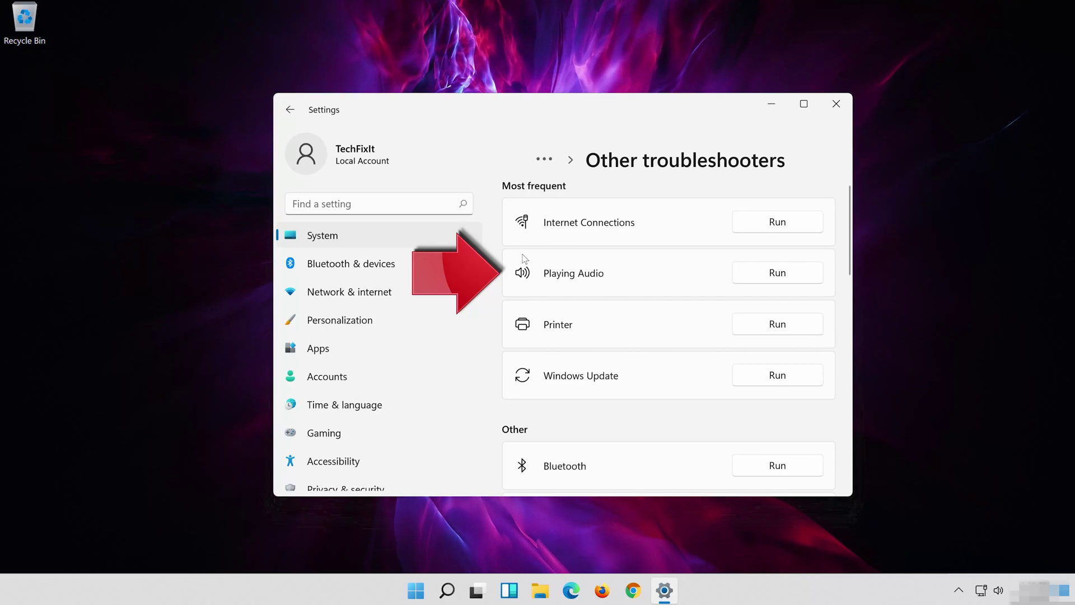
{"action": "left_click", "coordinate": [777, 273]}
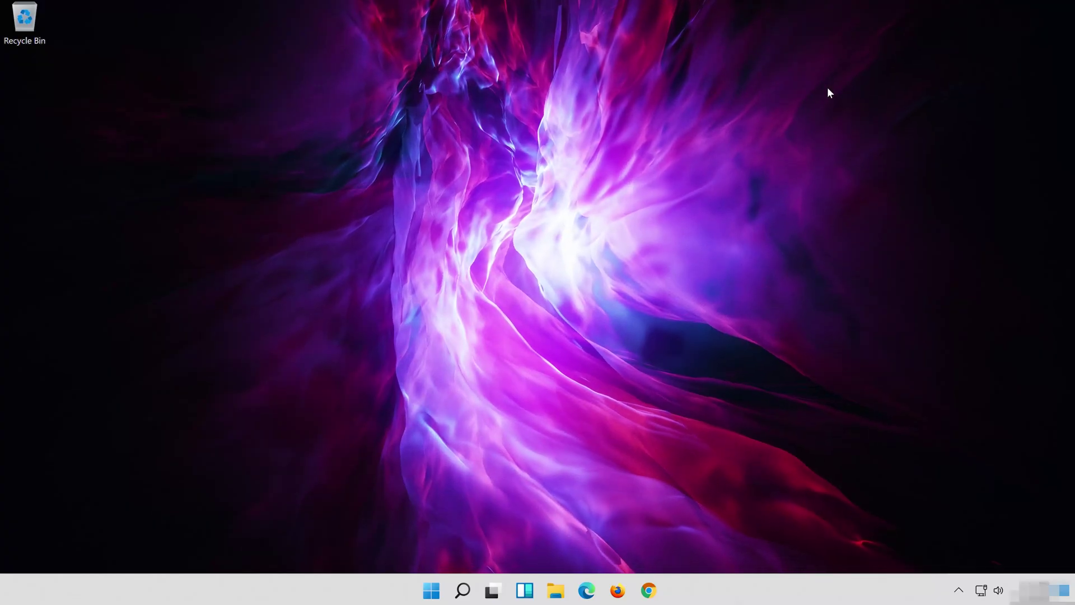
- Search Windows for 'devic' and launch Device Manager from the results
{"action": "left_click", "coordinate": [462, 590]}
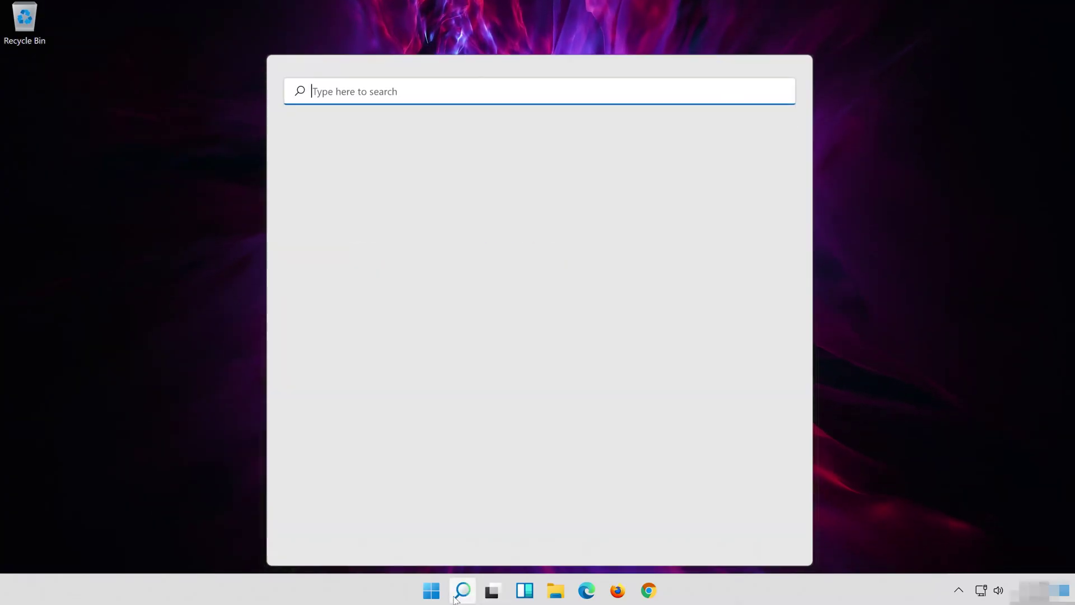
{"action": "type", "text": "device manager"}
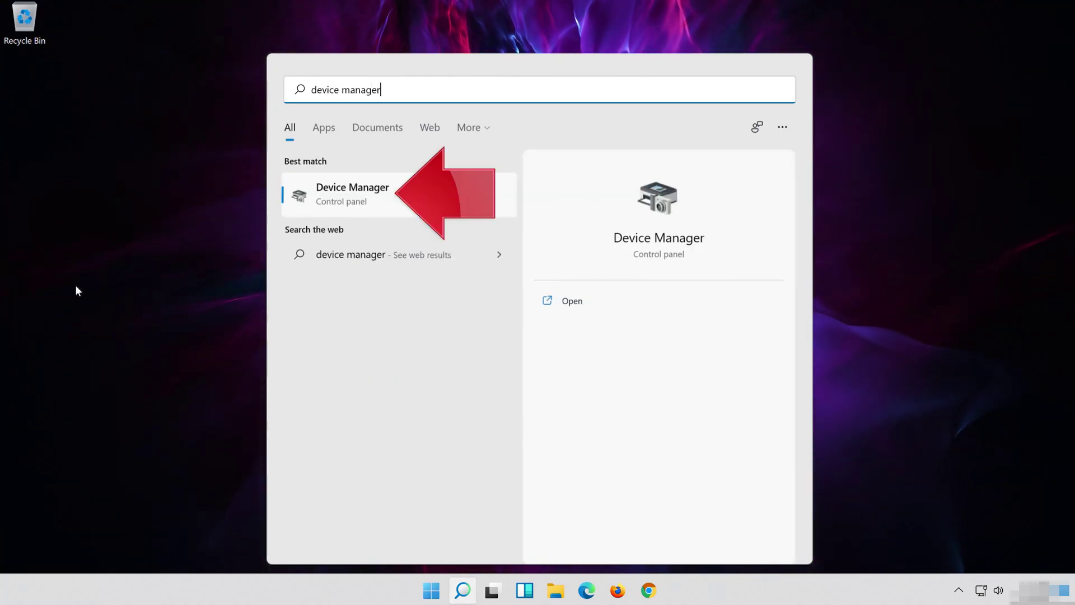
{"action": "left_click", "coordinate": [373, 202]}
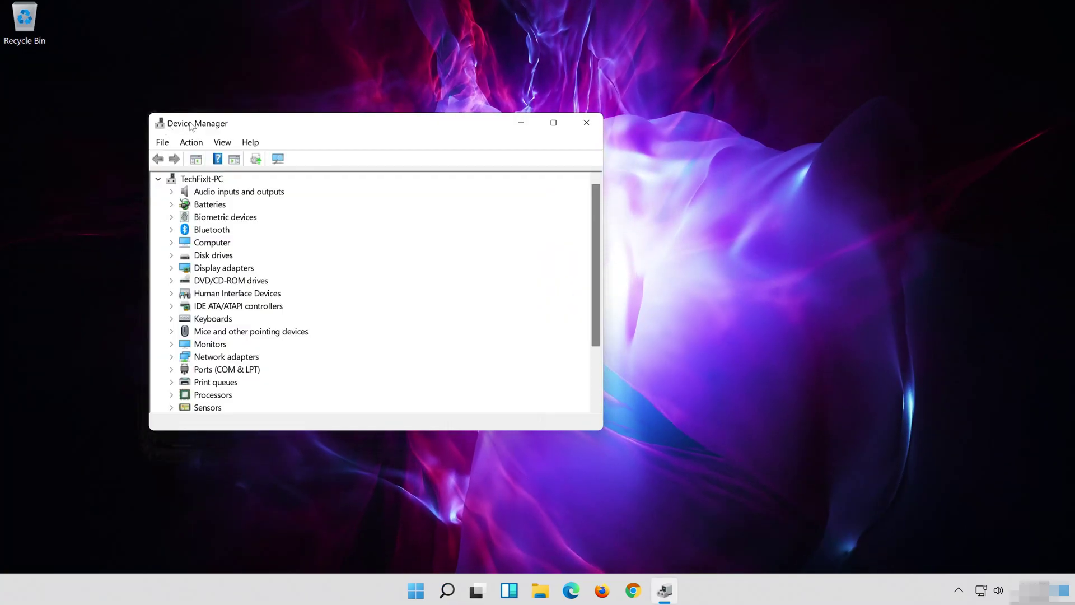
- Expand Sound, video and game controllers and open High Definition Audio Device's Properties
{"action": "left_click_drag", "start_coordinate": [191, 127], "coordinate": [430, 132]}
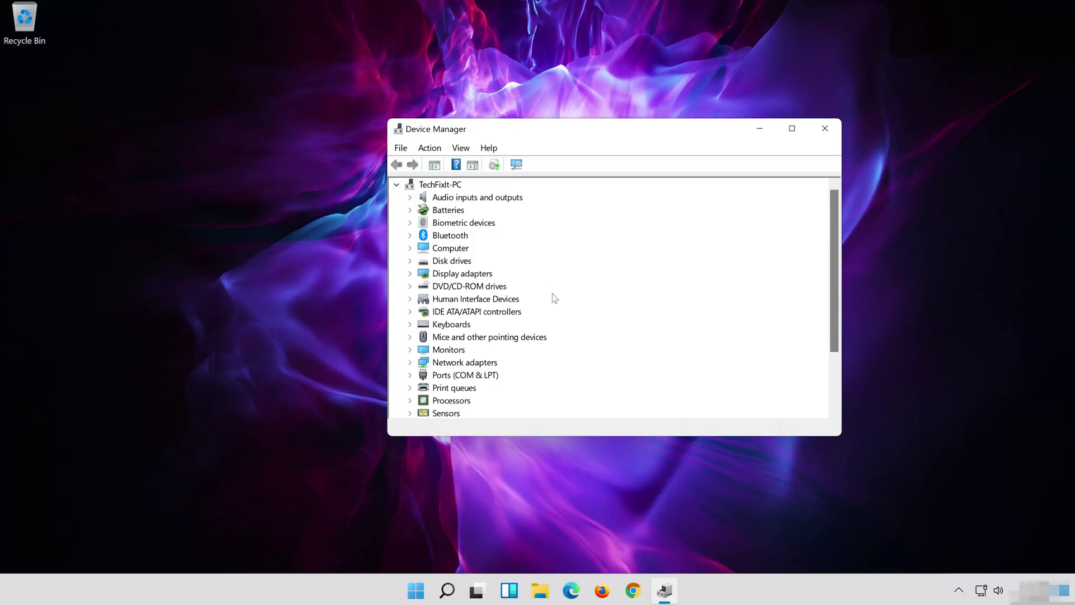
{"action": "scroll", "coordinate": [557, 300], "scroll_direction": "down", "scroll_amount": 2}
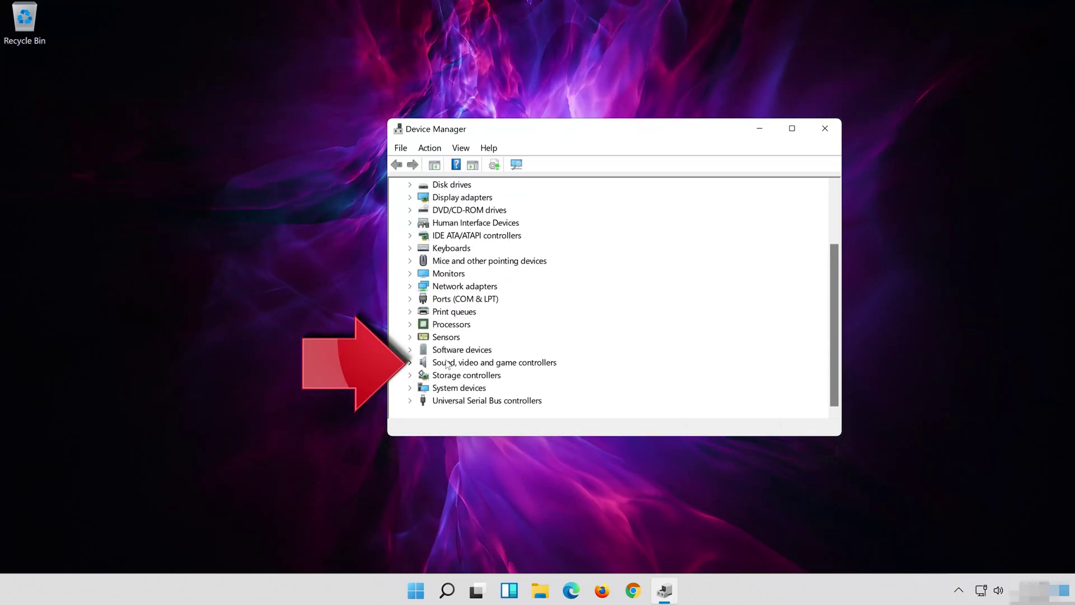
{"action": "left_click", "coordinate": [410, 363]}
{"action": "left_click", "coordinate": [492, 363]}
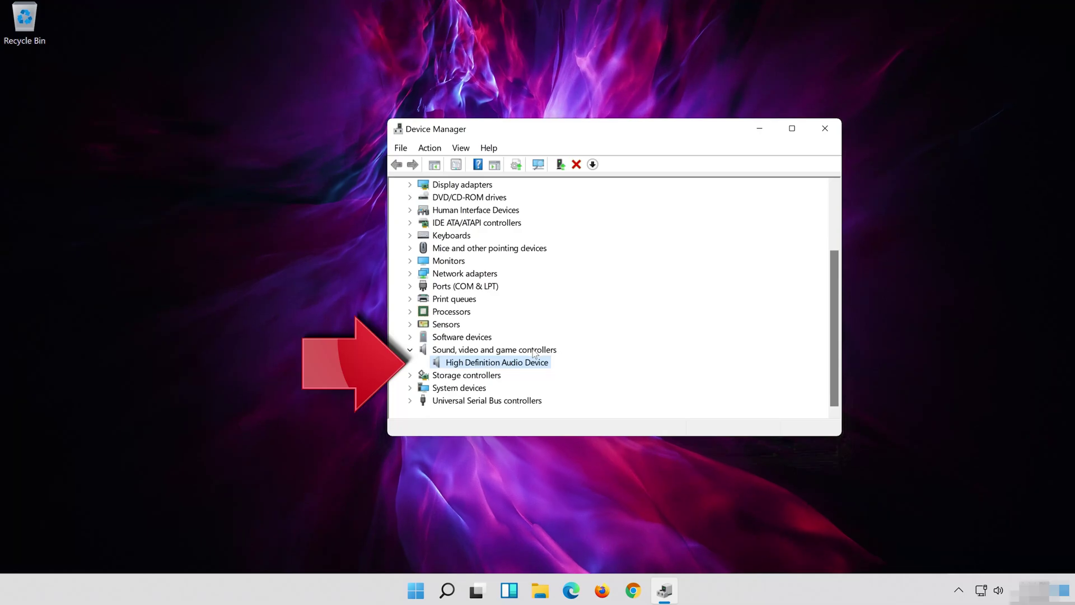
{"action": "right_click", "coordinate": [495, 364]}
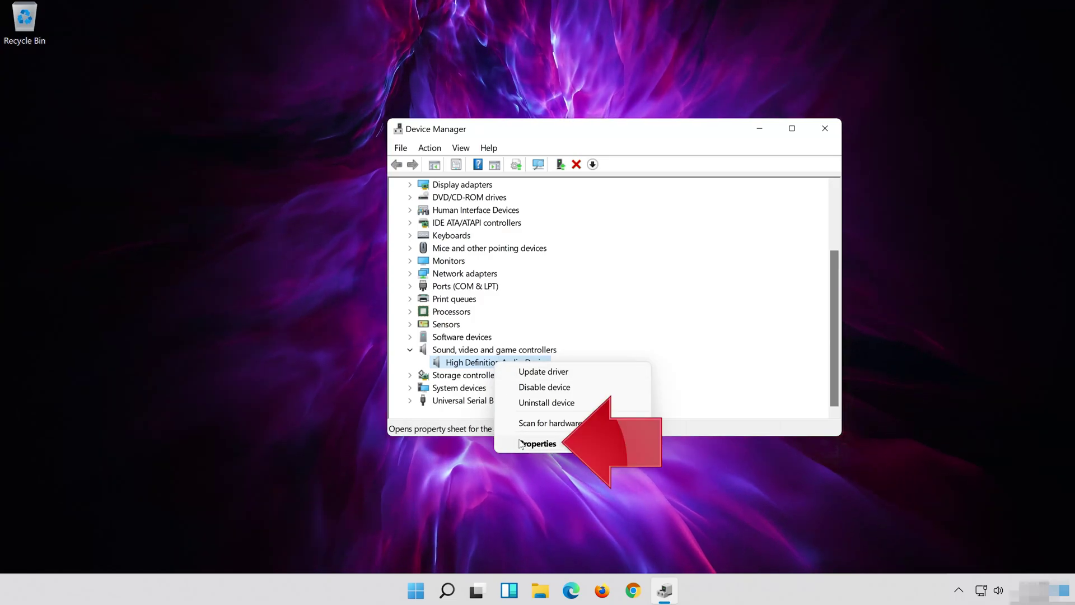
{"action": "left_click", "coordinate": [552, 445]}
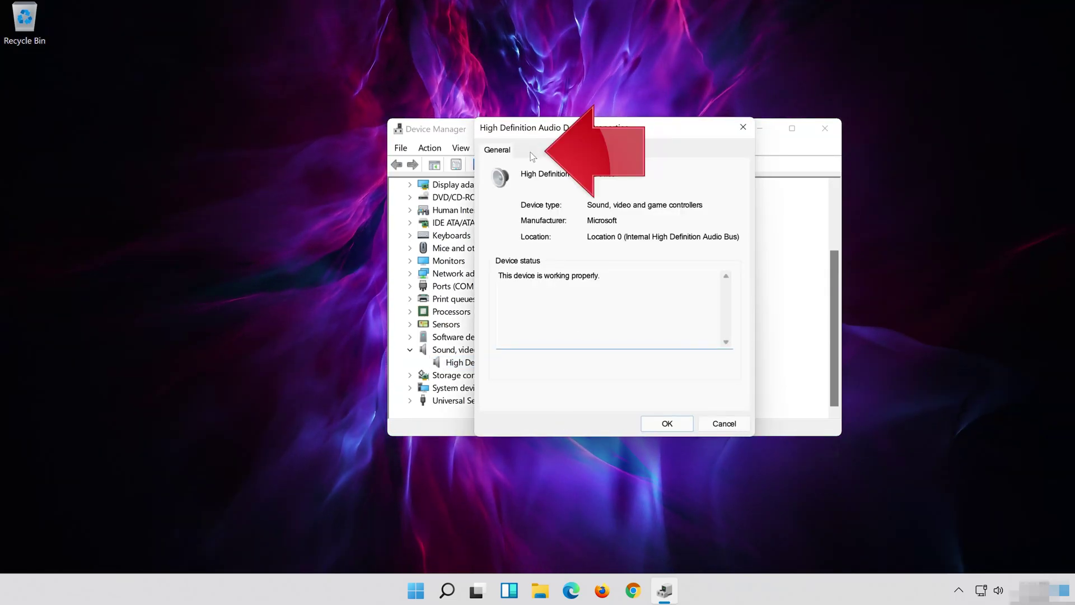
- Uninstall the High Definition Audio Device from its Driver tab, confirming the removal
{"action": "left_click", "coordinate": [520, 155]}
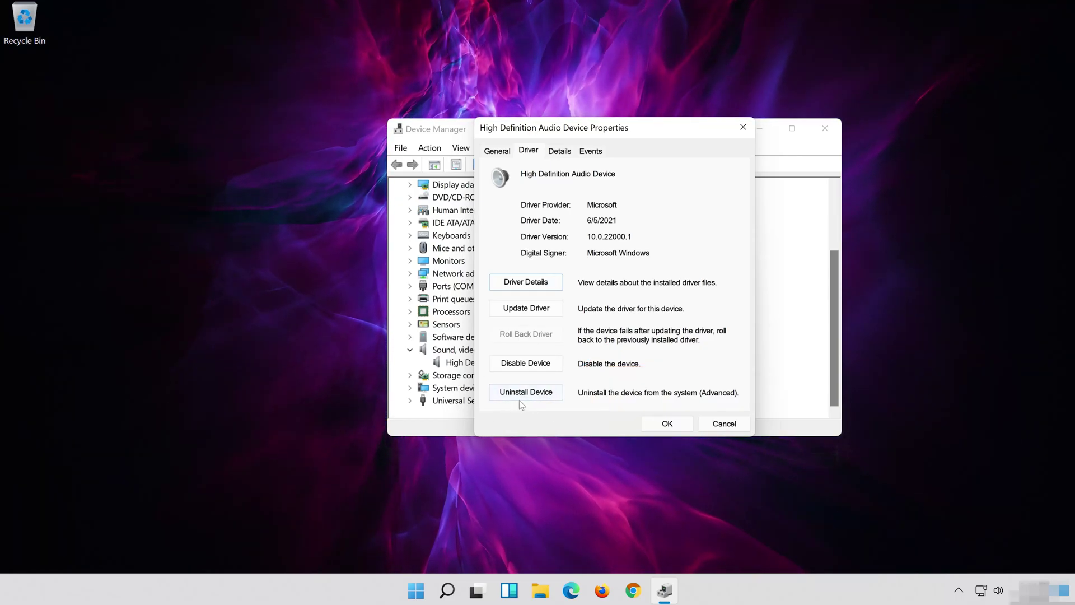
{"action": "left_click", "coordinate": [529, 392]}
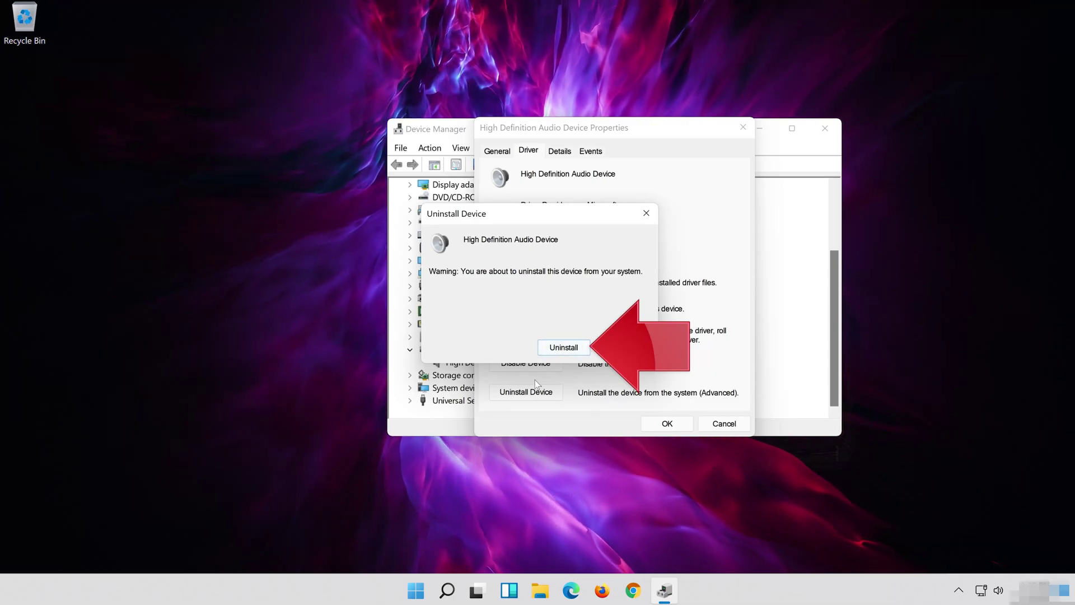
{"action": "left_click", "coordinate": [564, 347]}
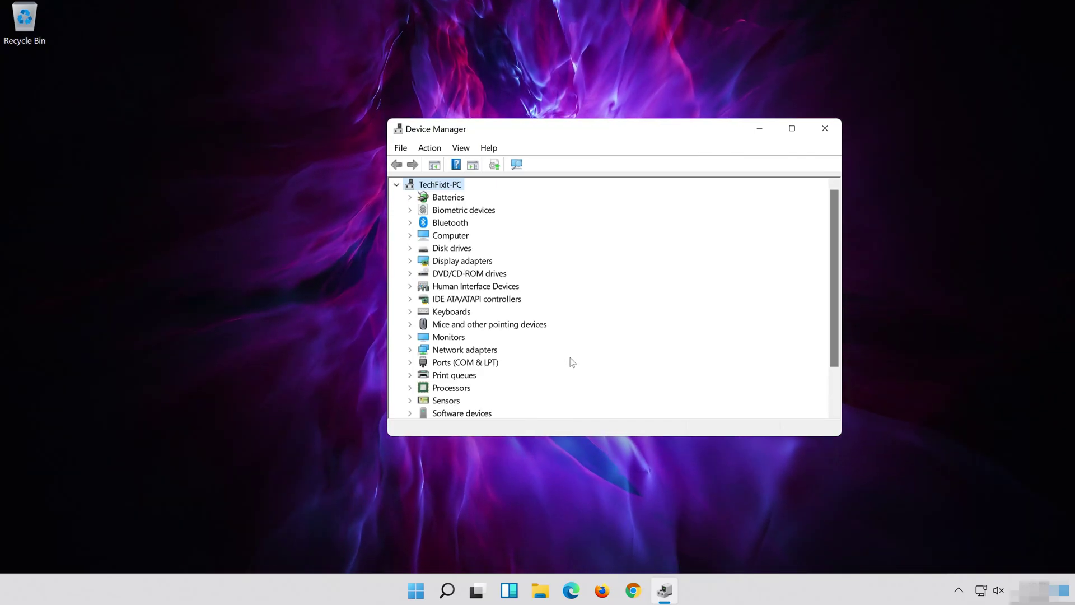
- Close Device Manager and restart Windows from the Start menu power options
{"action": "left_click", "coordinate": [825, 128]}
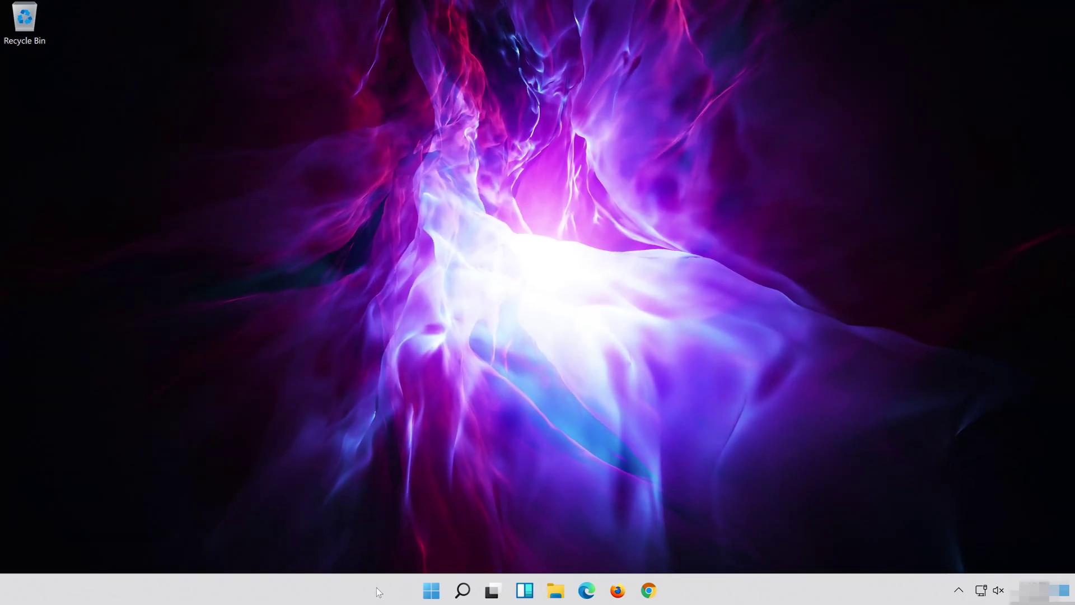
{"action": "left_click", "coordinate": [432, 590]}
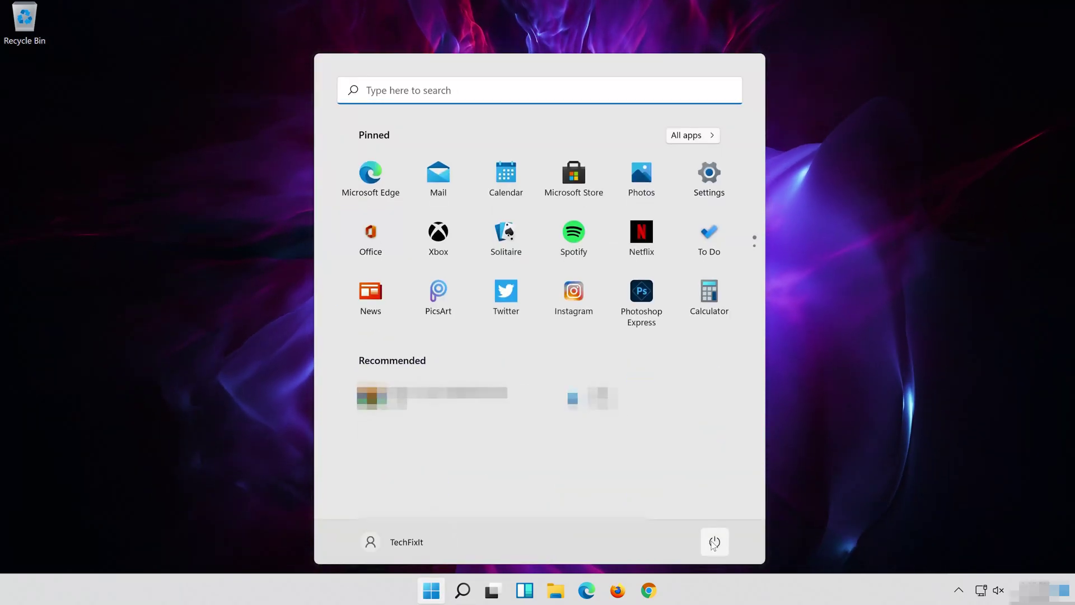
{"action": "left_click", "coordinate": [715, 542]}
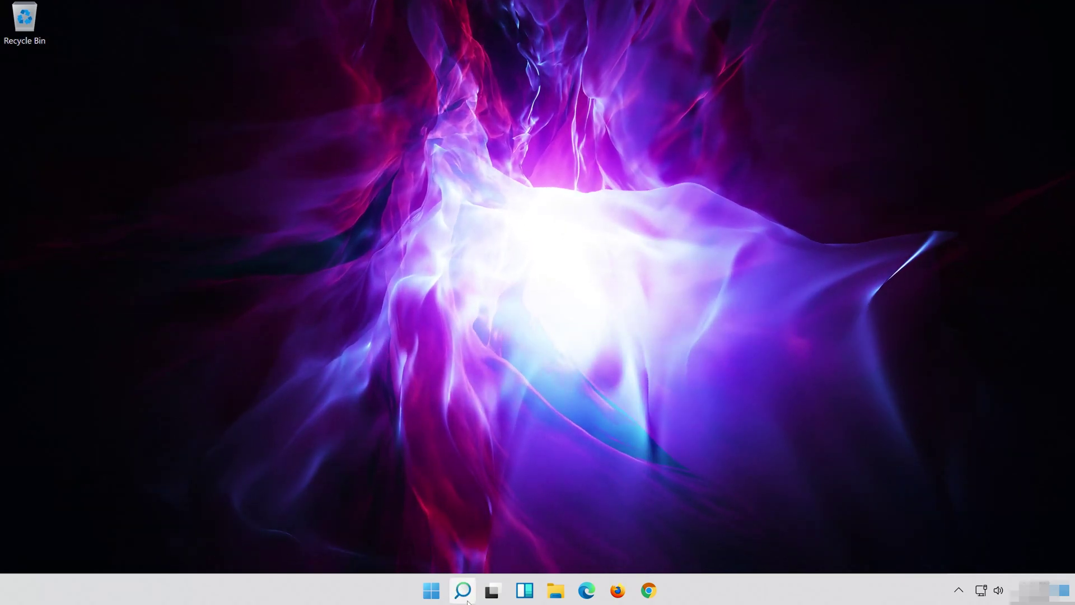
- Search Windows for 'control pa' and launch Control Panel from the results
{"action": "left_click", "coordinate": [462, 590]}
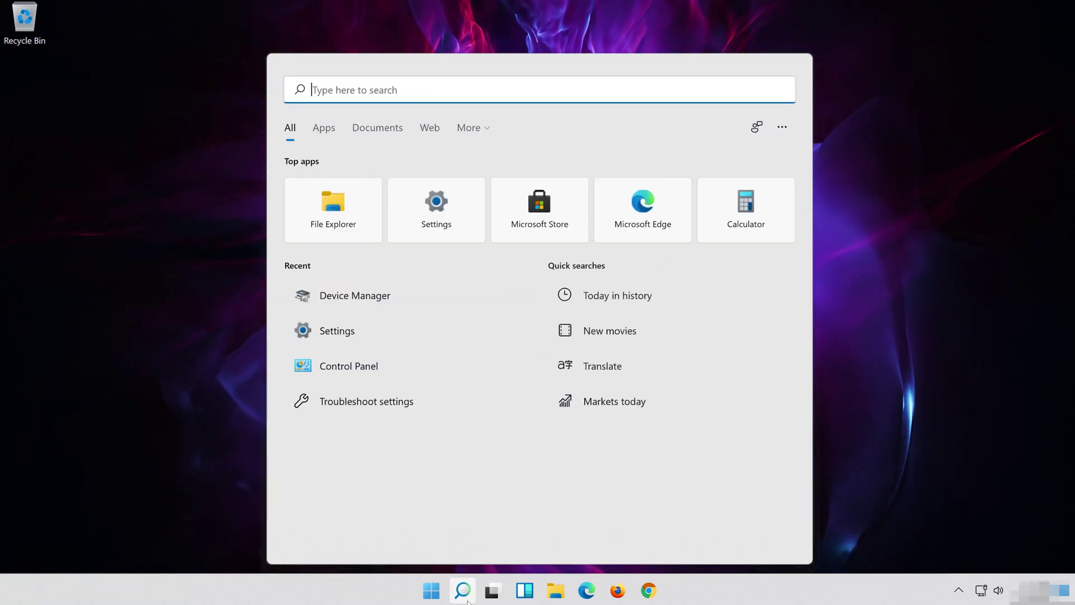
{"action": "type", "text": "contr"}
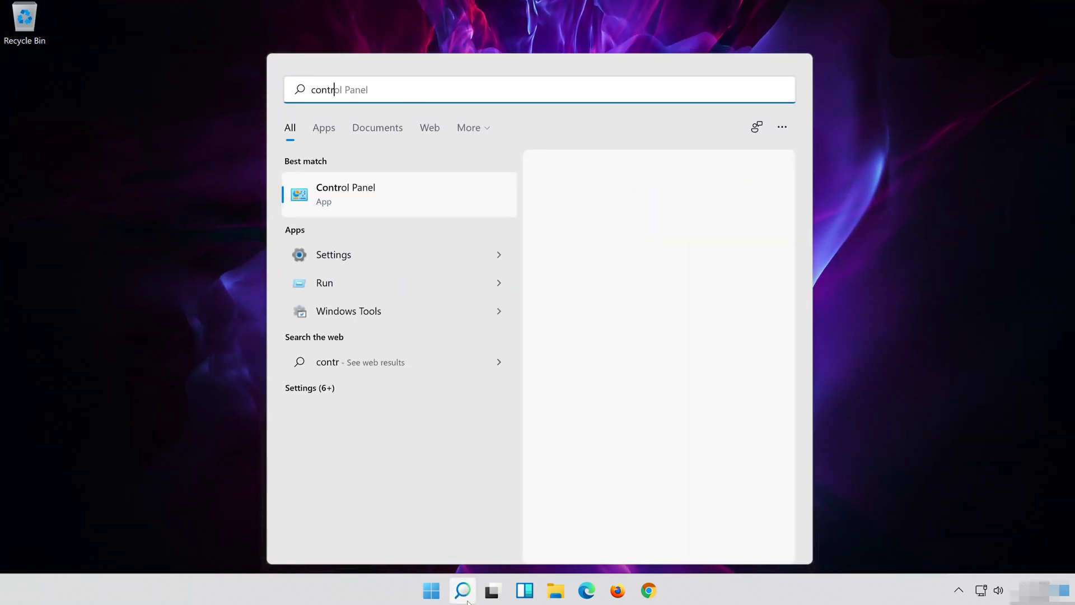
{"action": "type", "text": "ol panel"}
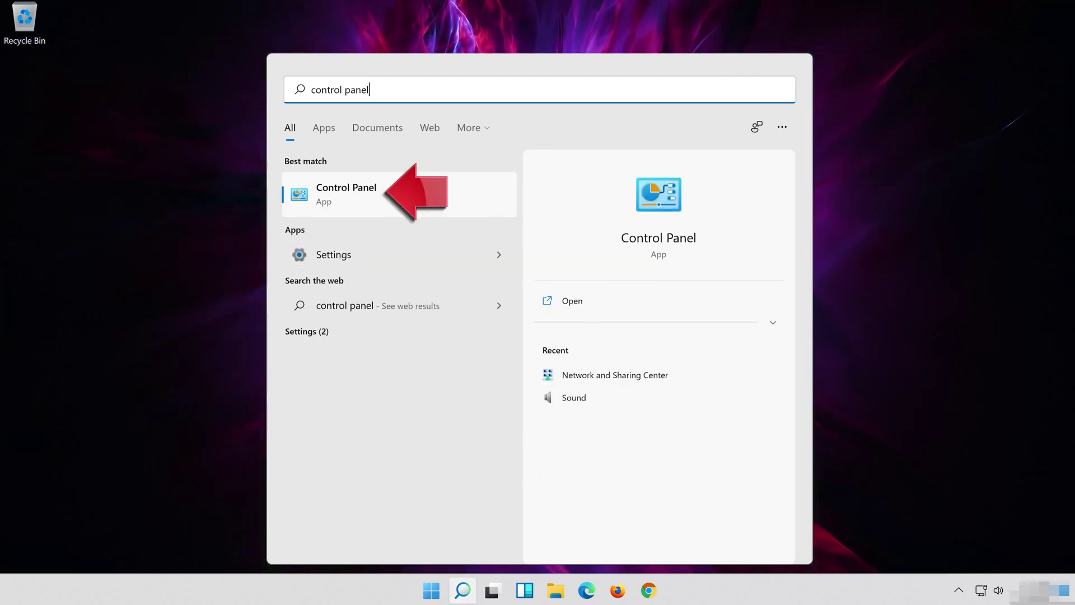
{"action": "left_click", "coordinate": [453, 190]}
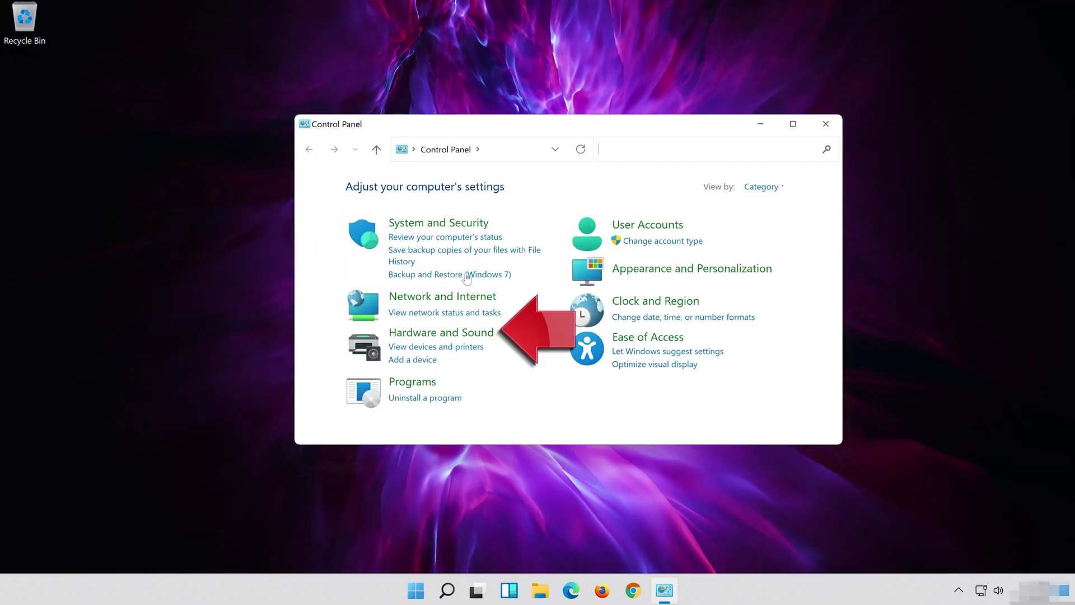
- Open the Sound dialog through Control Panel's Hardware and Sound page
{"action": "left_click", "coordinate": [459, 333]}
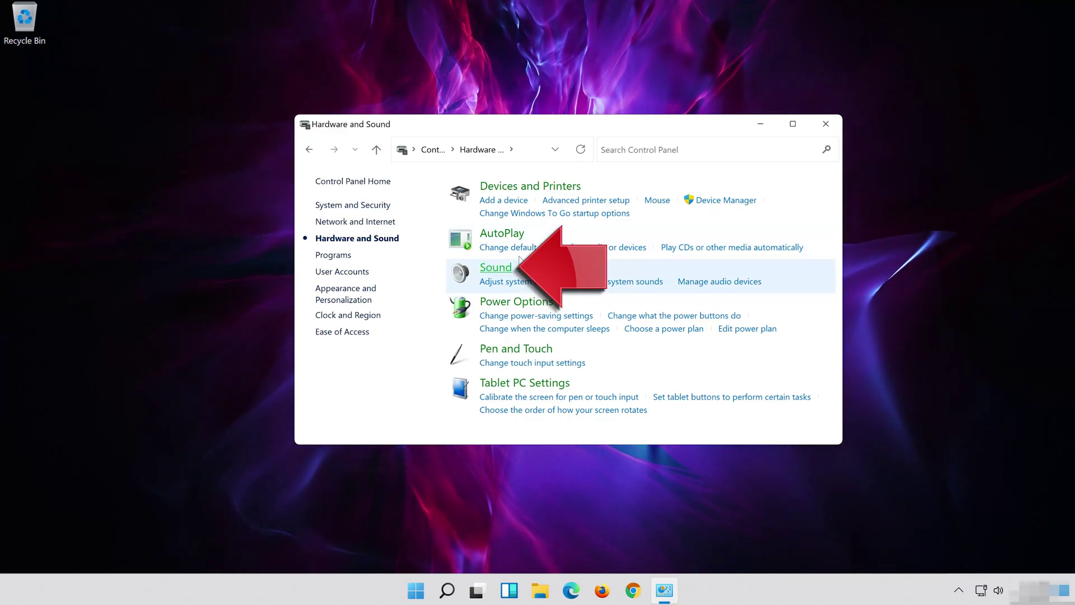
{"action": "left_click", "coordinate": [495, 268]}
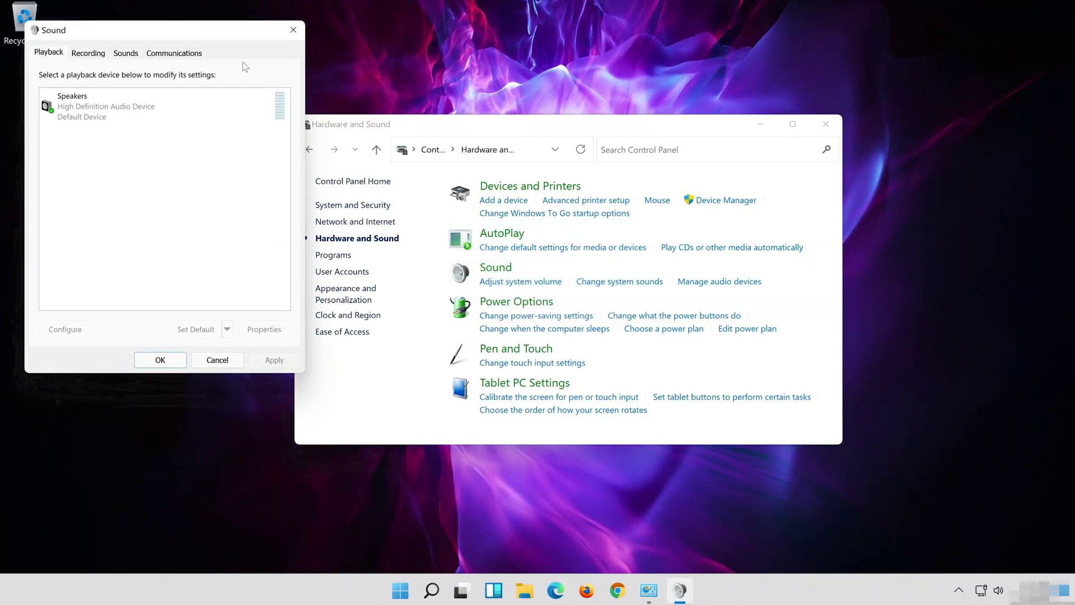
- Close Control Panel and open Properties for the Speakers playback device
{"action": "left_click_drag", "start_coordinate": [175, 31], "coordinate": [562, 125]}
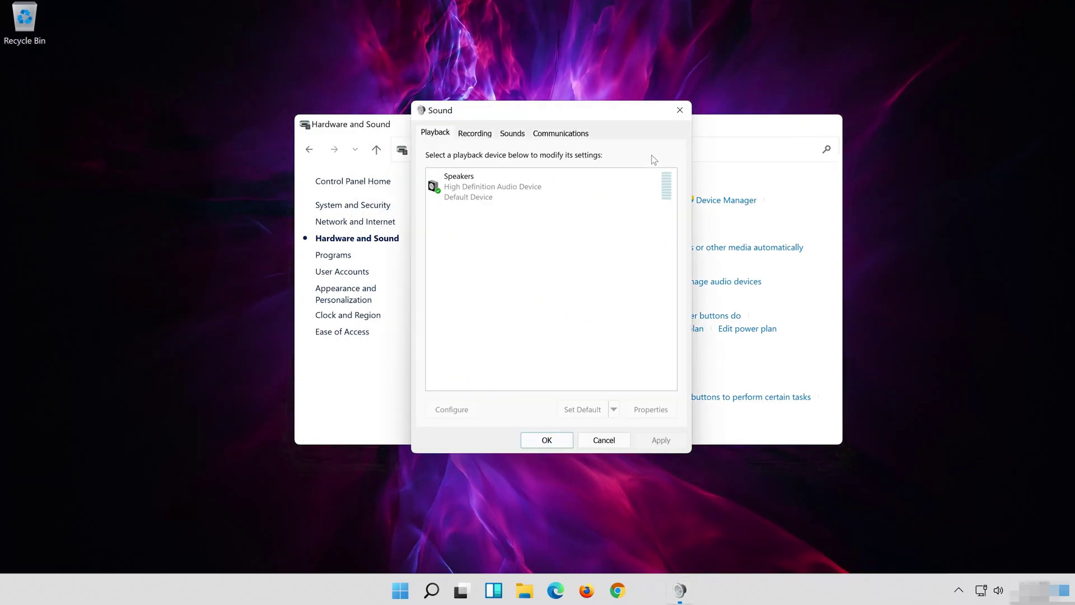
{"action": "left_click", "coordinate": [833, 125]}
{"action": "left_click", "coordinate": [495, 191]}
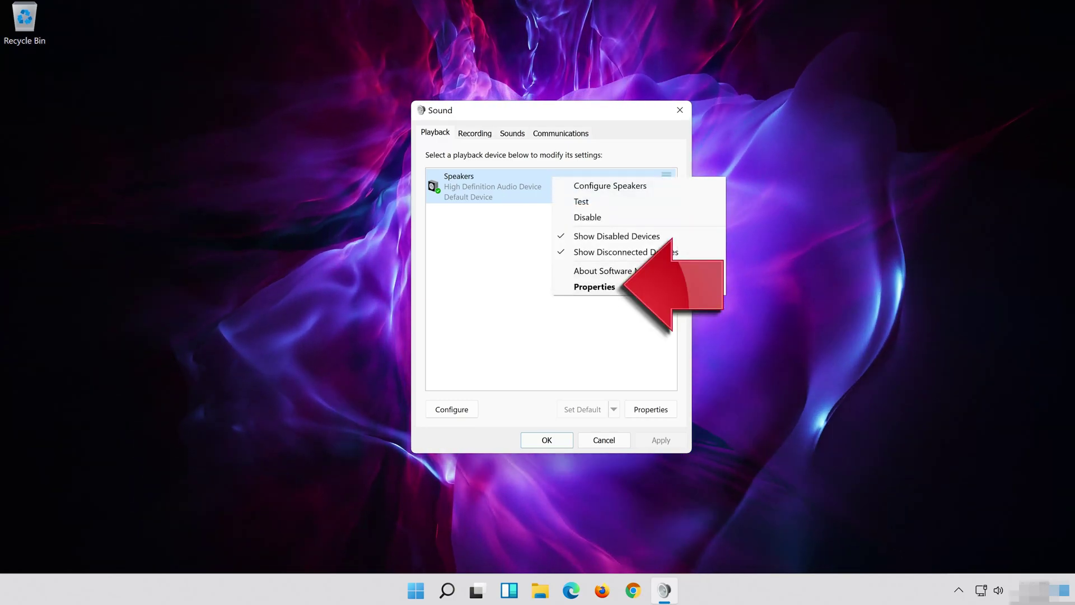
{"action": "left_click", "coordinate": [638, 290]}
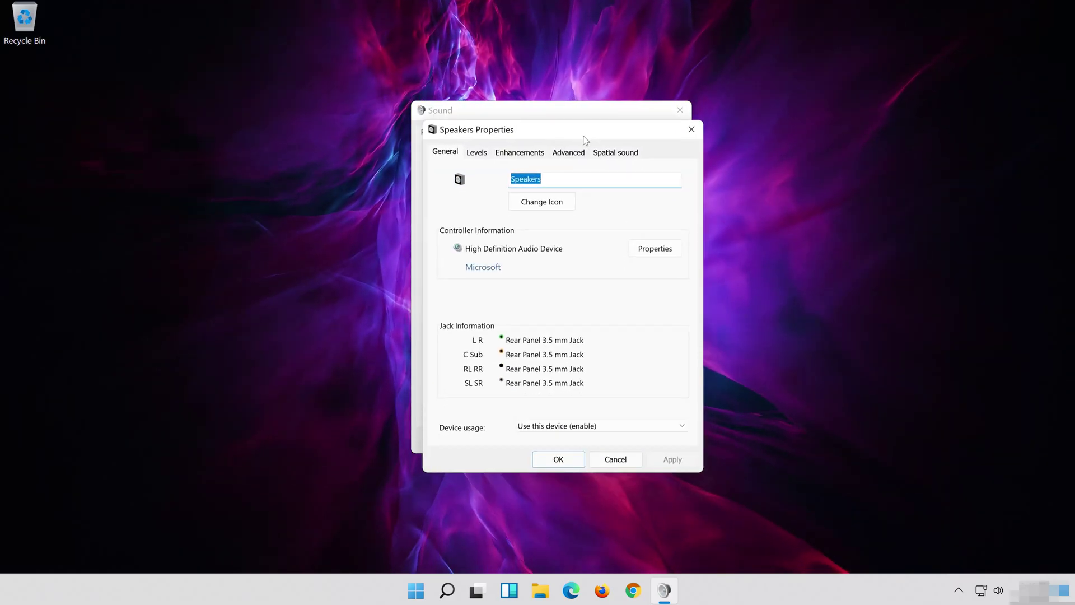
- Check Disable all enhancements on the Speakers Enhancements tab, then apply and click OK
{"action": "left_click_drag", "start_coordinate": [584, 140], "coordinate": [574, 121]}
{"action": "left_click", "coordinate": [513, 133]}
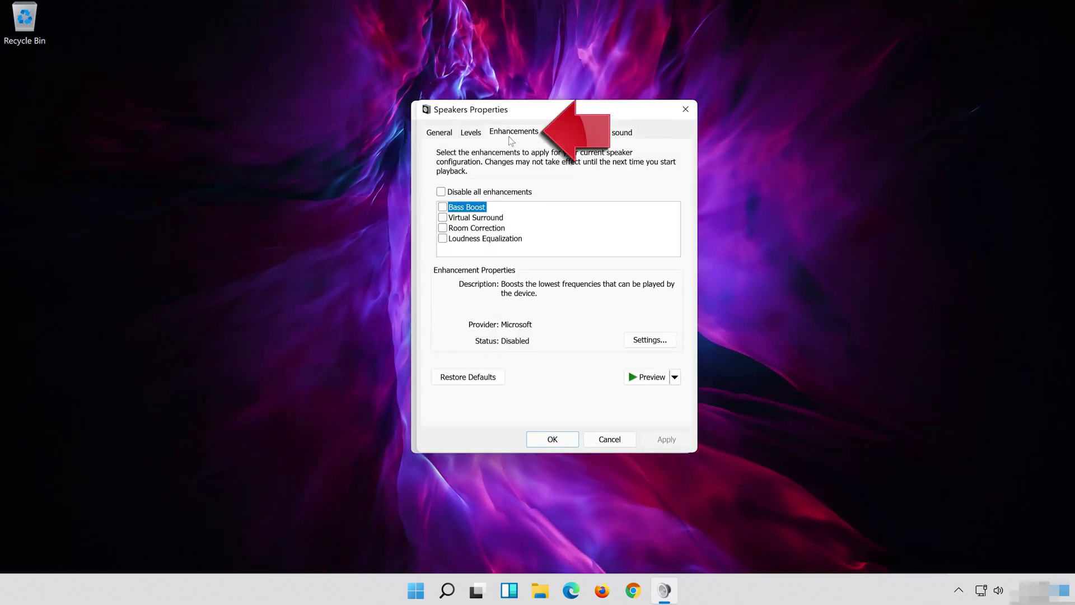
{"action": "left_click", "coordinate": [445, 192]}
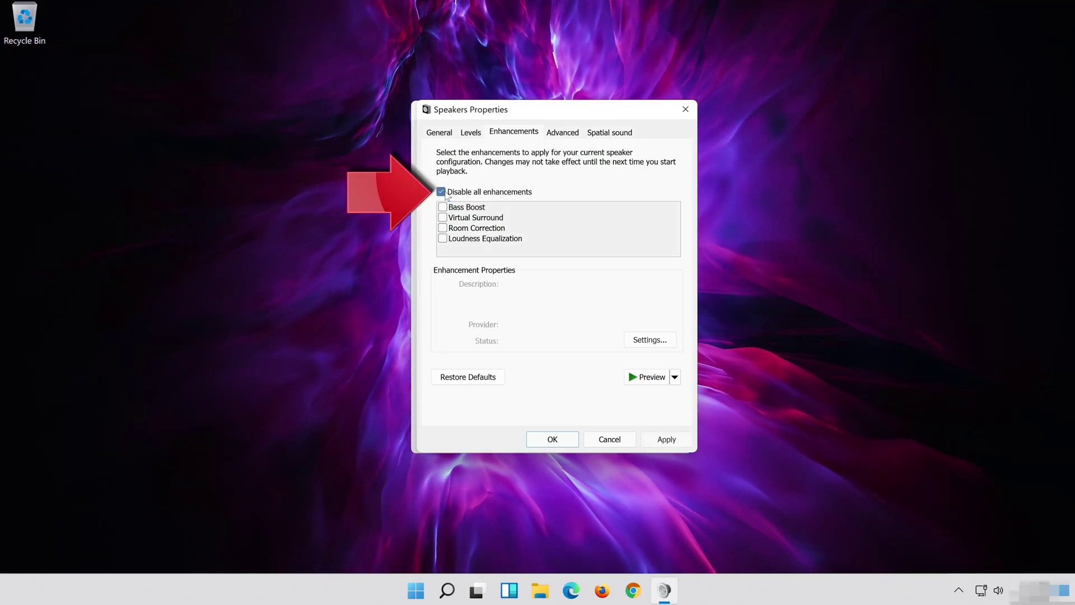
{"action": "left_click", "coordinate": [661, 440]}
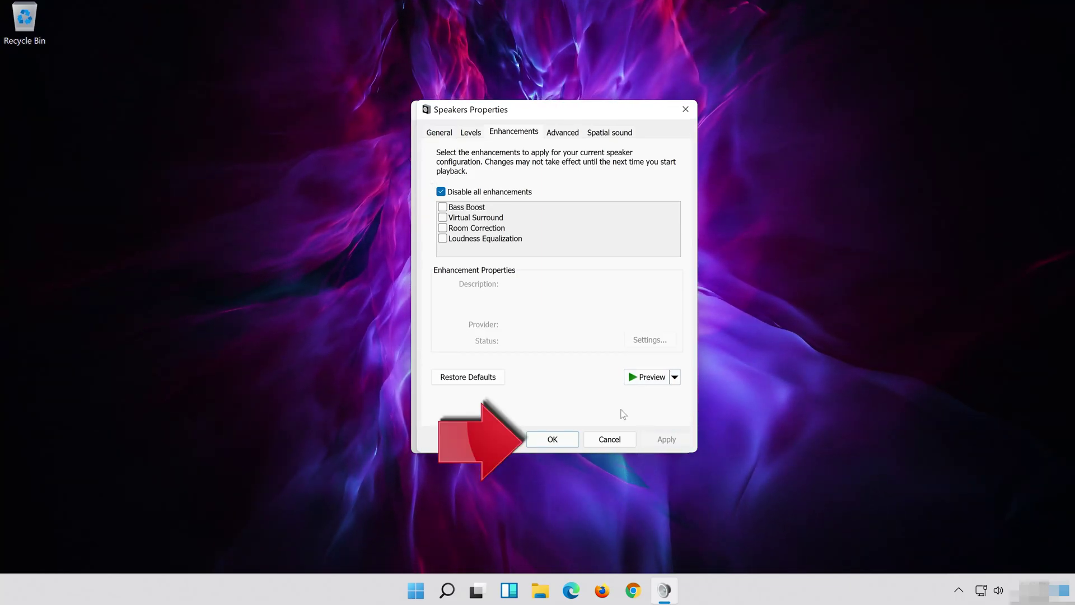
{"action": "left_click", "coordinate": [572, 440]}
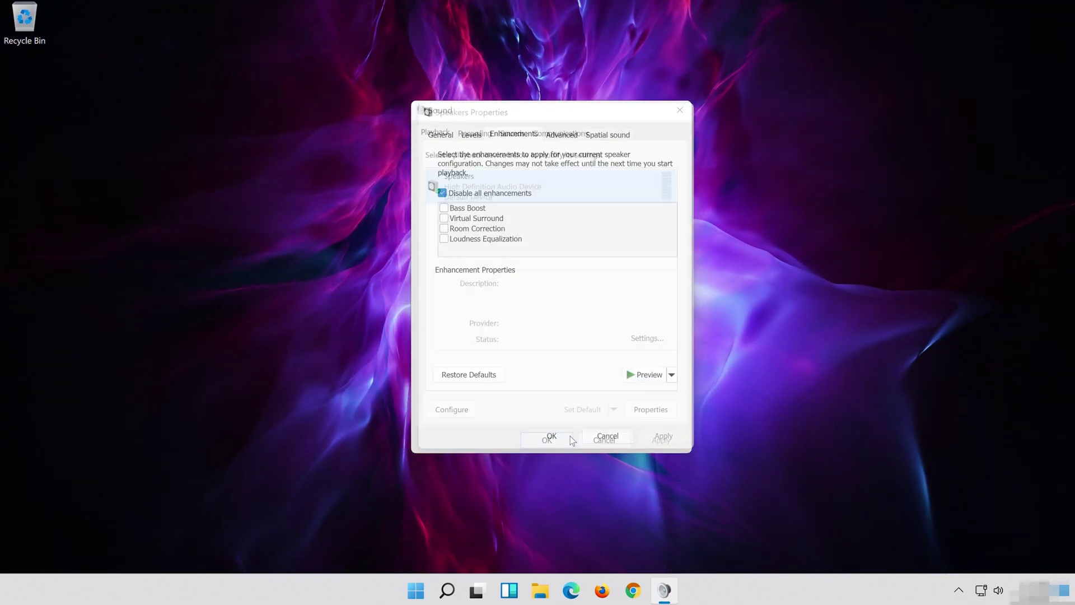